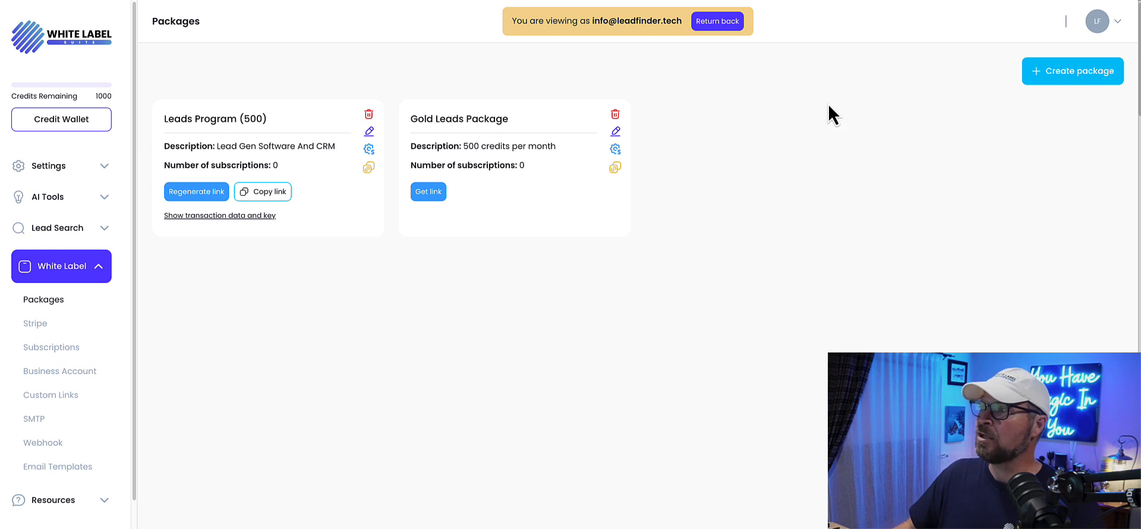
Start a new package and name it FREE TRIAL
{"action": "left_click", "coordinate": [1061, 76]}
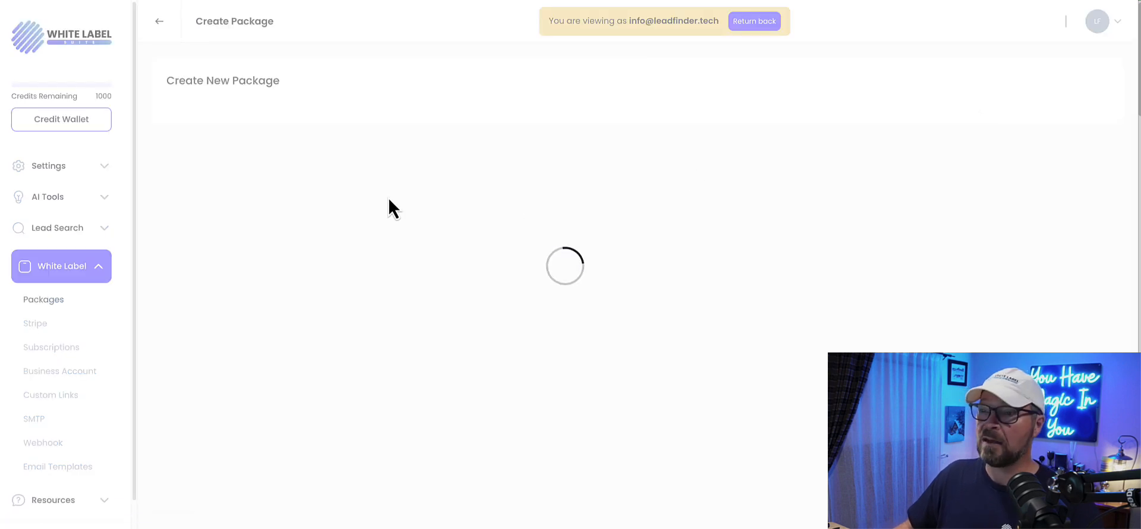
{"action": "left_click", "coordinate": [275, 133]}
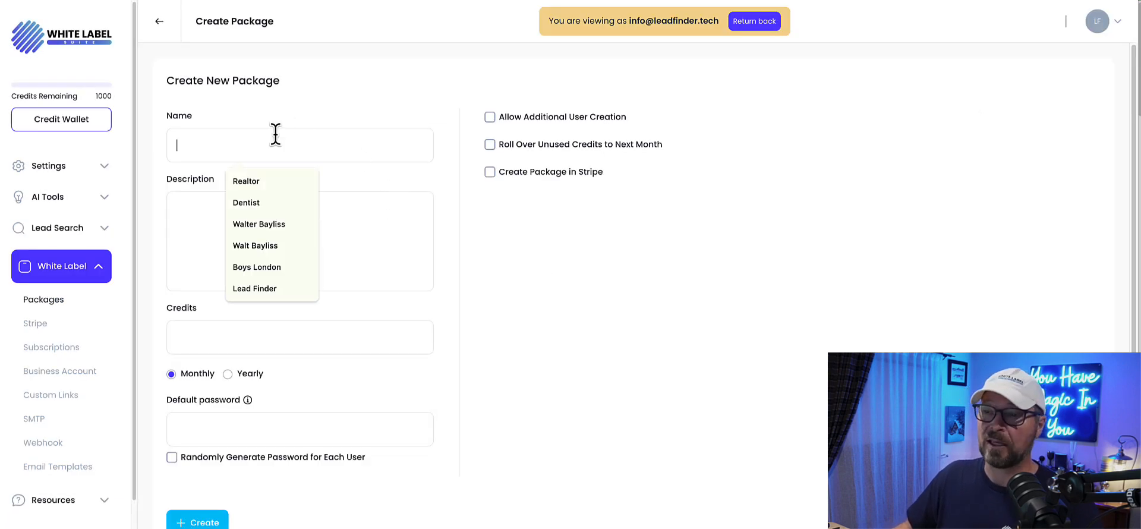
{"action": "key", "text": "Caps_Lock"}
{"action": "type", "text": "FREE TRIAL"}
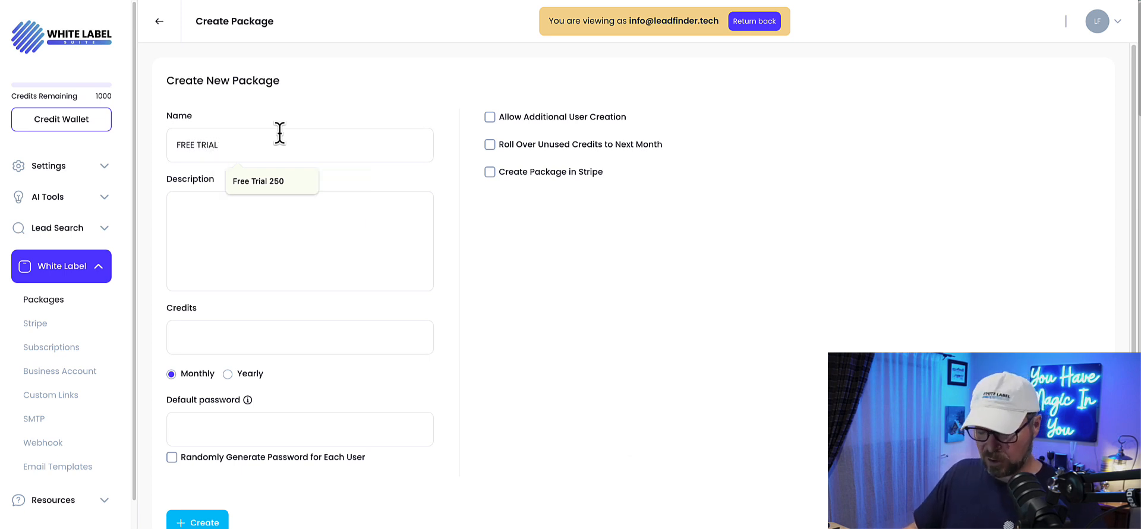
{"action": "key", "text": "Caps_Lock"}
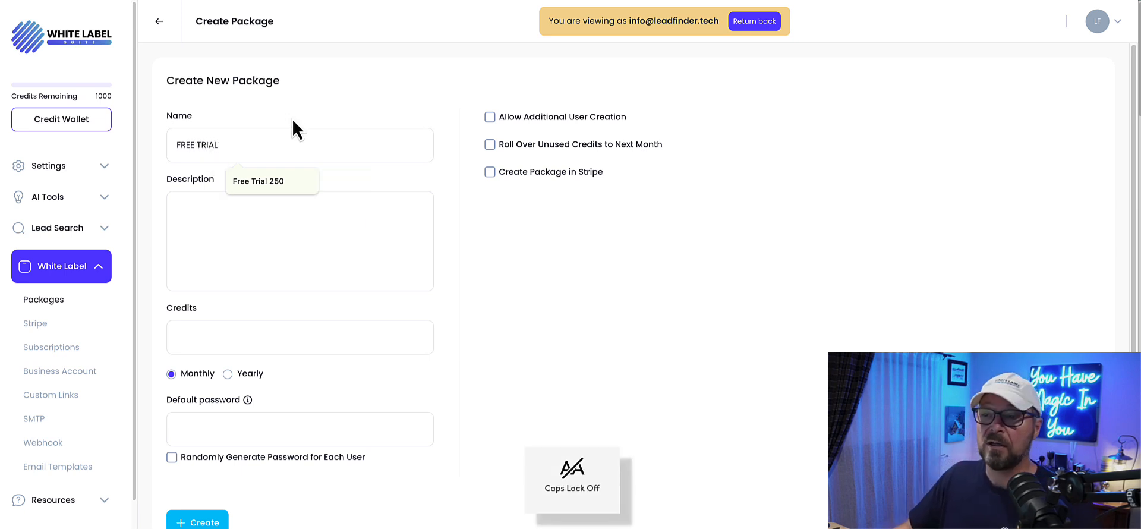
Describe the package as "free trial including 50 credits" and set its credits to 50
{"action": "left_click", "coordinate": [240, 207]}
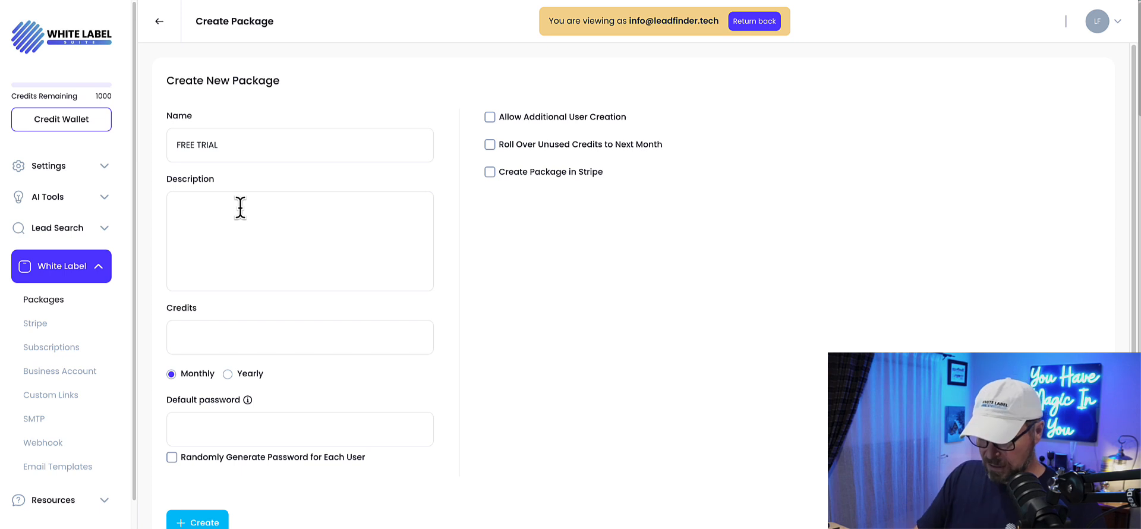
{"action": "type", "text": "free trial inclu"}
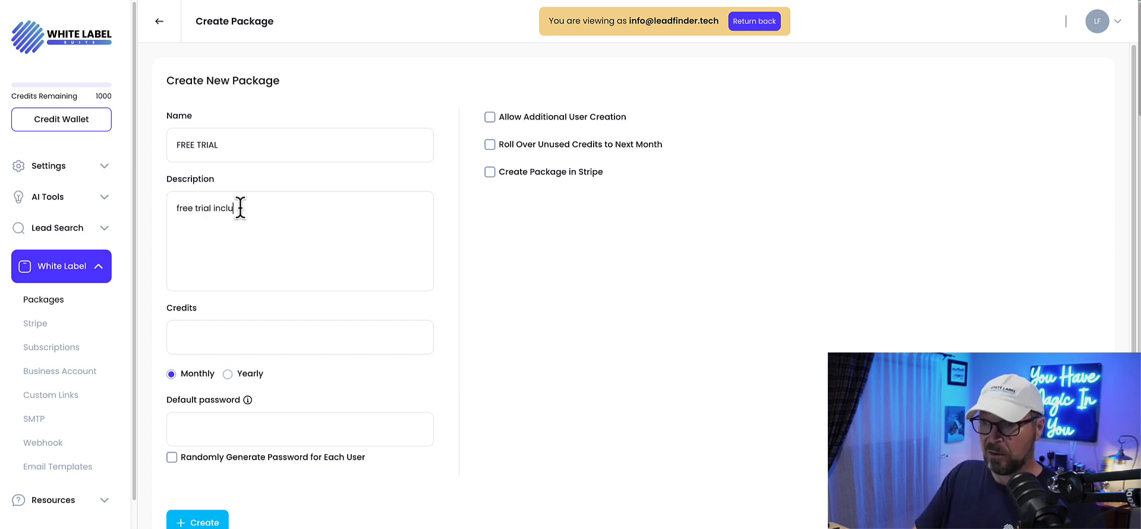
{"action": "type", "text": "ding"}
{"action": "key", "text": "BackSpace"}
{"action": "key", "text": "BackSpace"}
{"action": "key", "text": "BackSpace"}
{"action": "key", "text": "BackSpace"}
{"action": "key", "text": "BackSpace"}
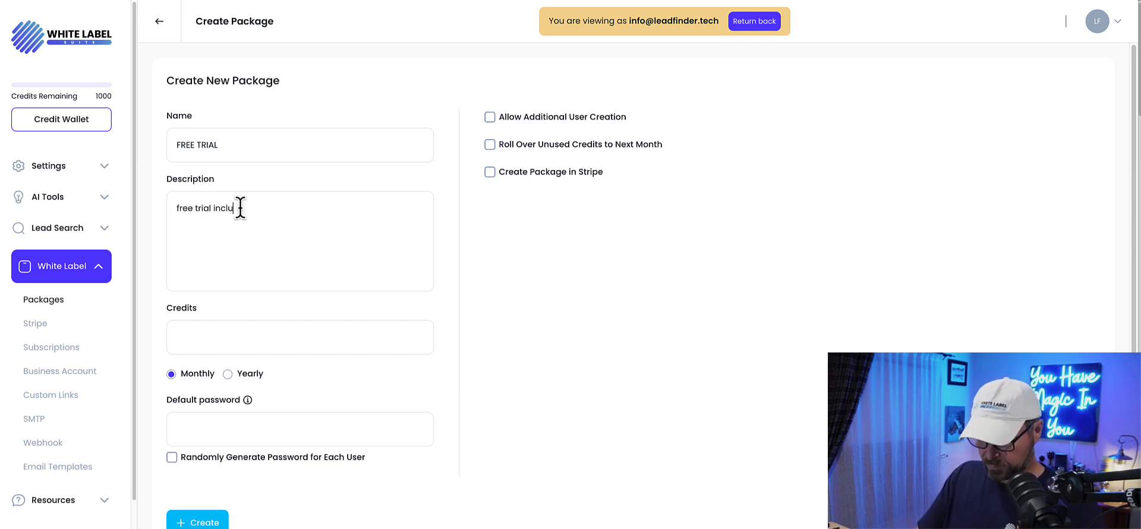
{"action": "type", "text": "ding 50 credits"}
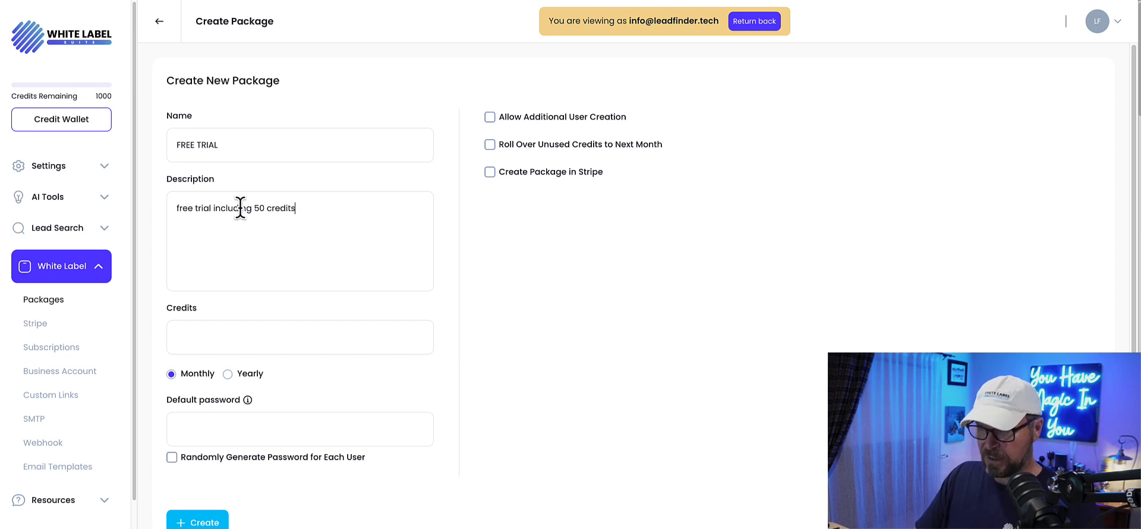
{"action": "left_click", "coordinate": [191, 344]}
{"action": "type", "text": "50"}
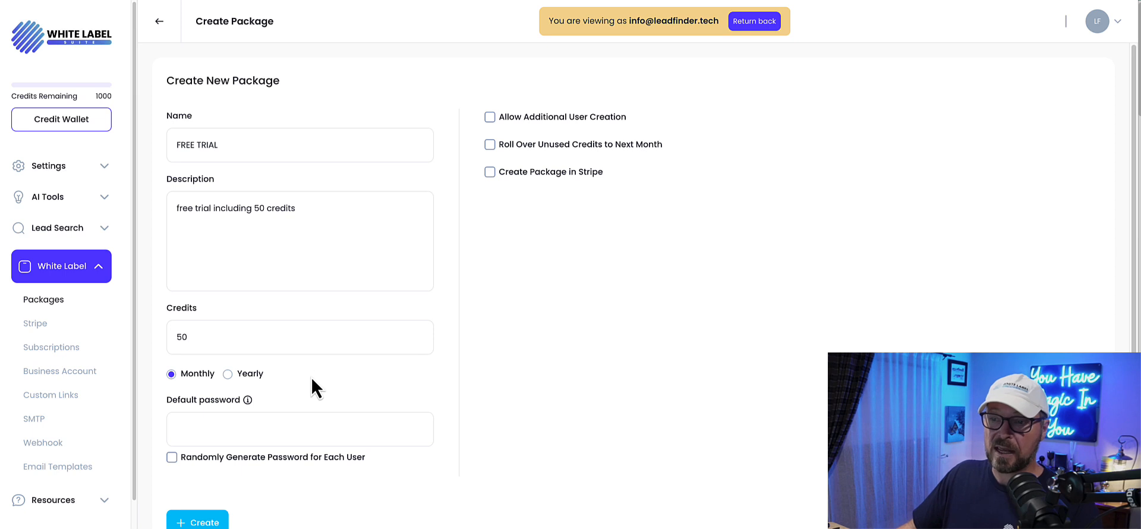
Enter the package's default password and create the package
{"action": "left_click", "coordinate": [197, 433]}
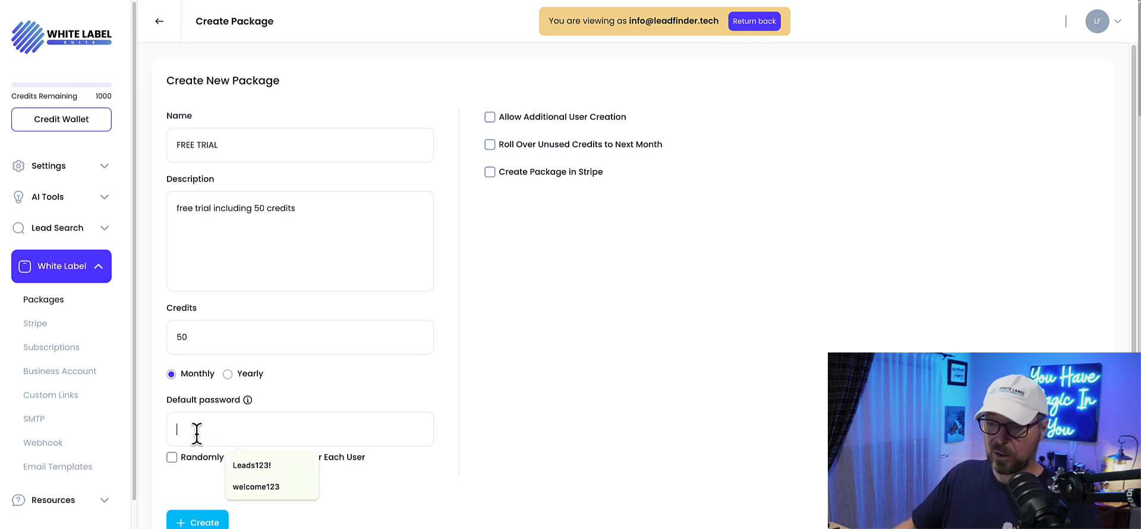
{"action": "type", "text": "pas"}
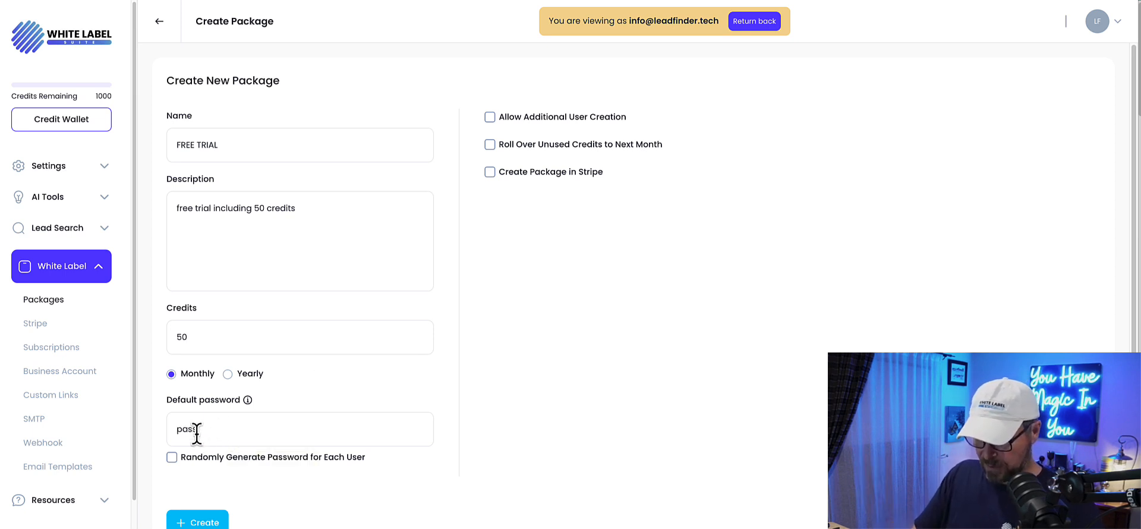
{"action": "type", "text": "sword"}
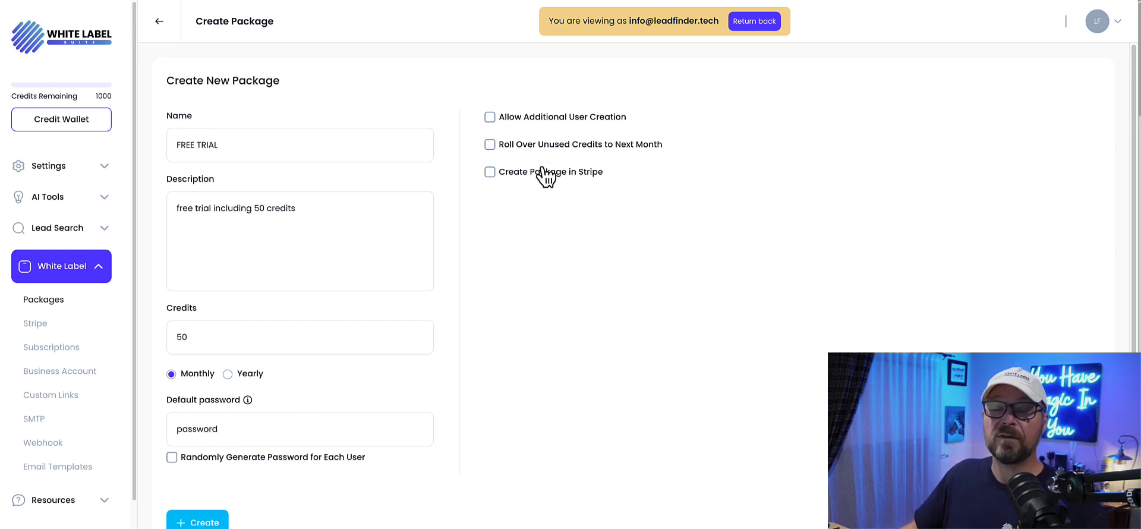
{"action": "left_click", "coordinate": [193, 521]}
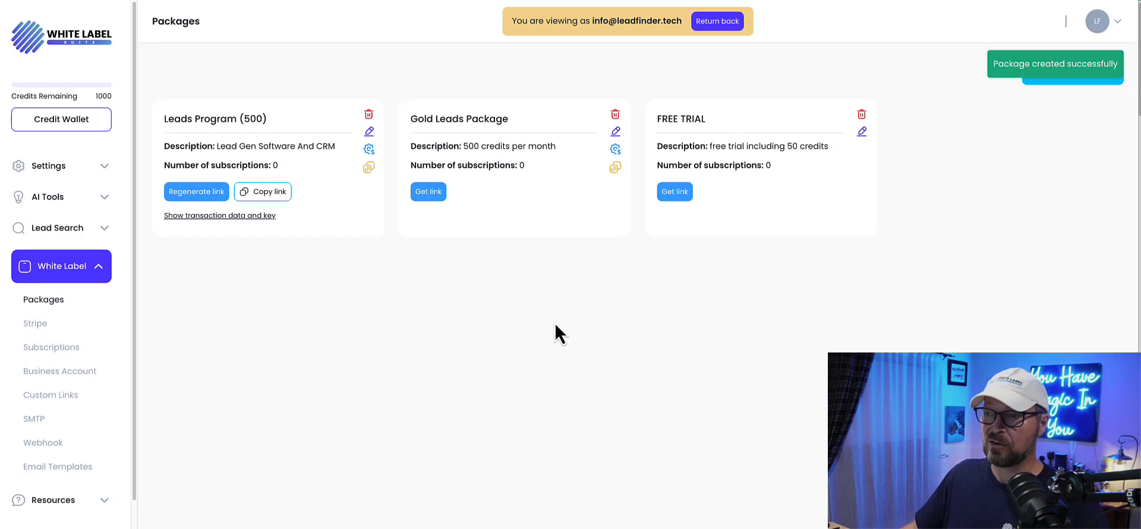
Generate the link for the FREE TRIAL package and review the POST request data it requires
{"action": "left_click_drag", "start_coordinate": [668, 119], "coordinate": [688, 117]}
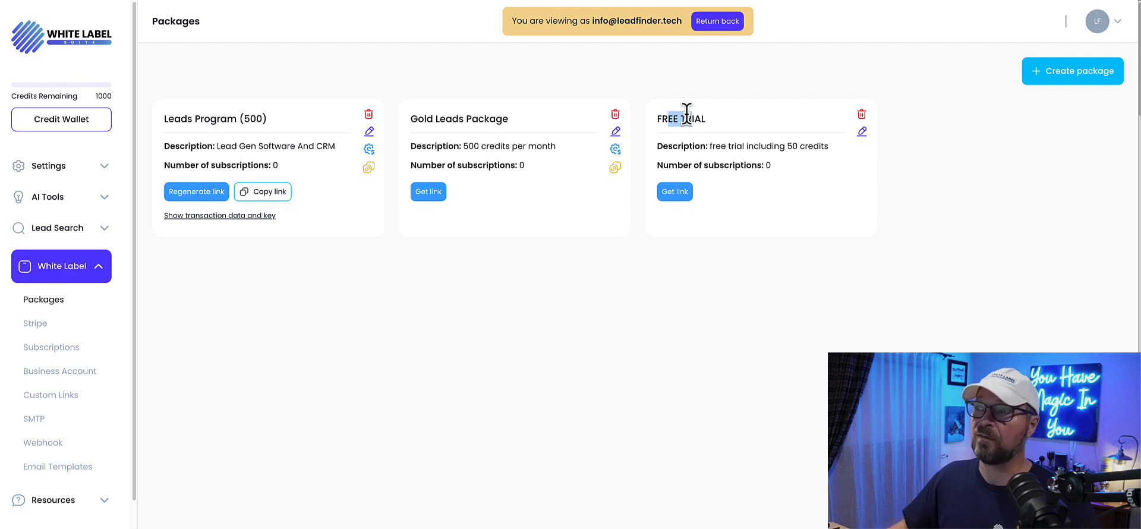
{"action": "left_click", "coordinate": [765, 134]}
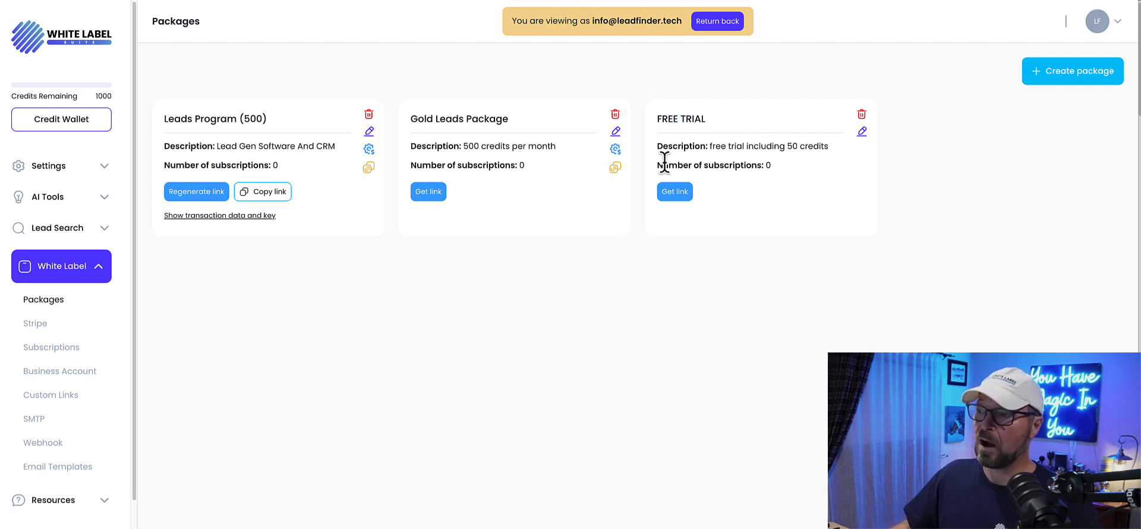
{"action": "left_click", "coordinate": [672, 199]}
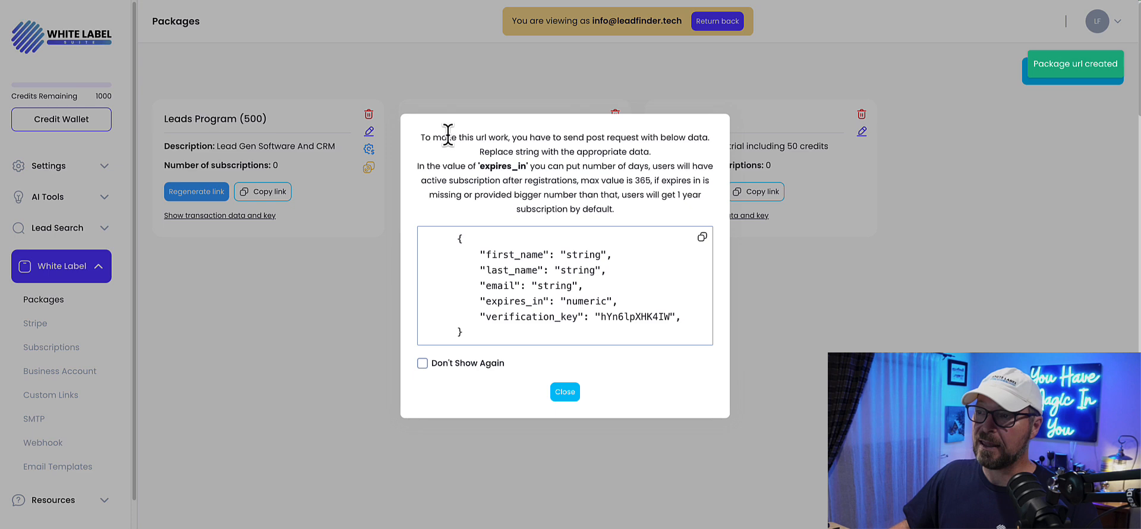
{"action": "left_click_drag", "start_coordinate": [446, 135], "coordinate": [603, 309]}
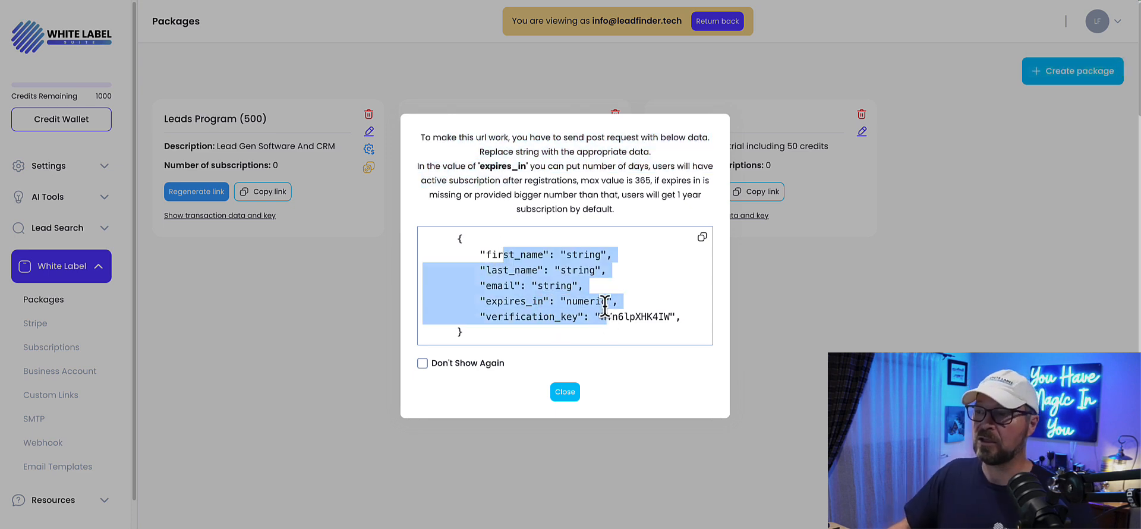
{"action": "left_click", "coordinate": [641, 280]}
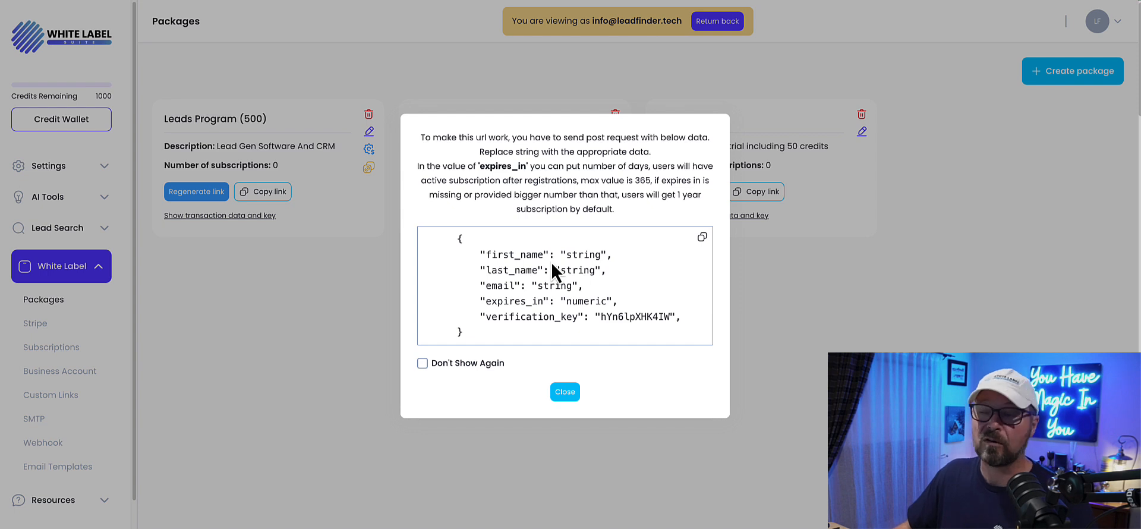
{"action": "left_click", "coordinate": [565, 392]}
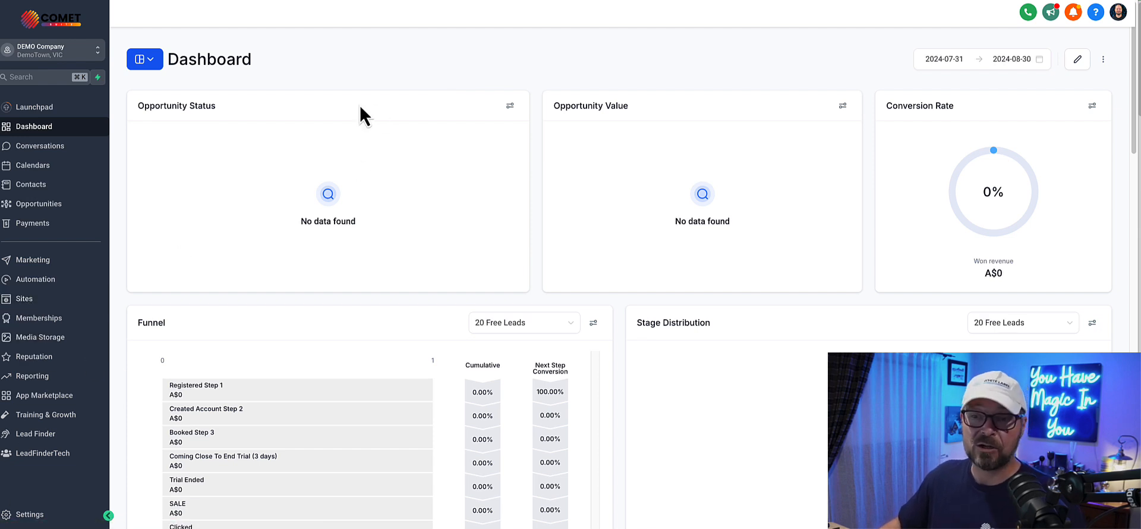
Switch to Comet Suite and add a new form under Sites
{"action": "left_click", "coordinate": [24, 299]}
{"action": "mouse_move", "coordinate": [472, 35]}
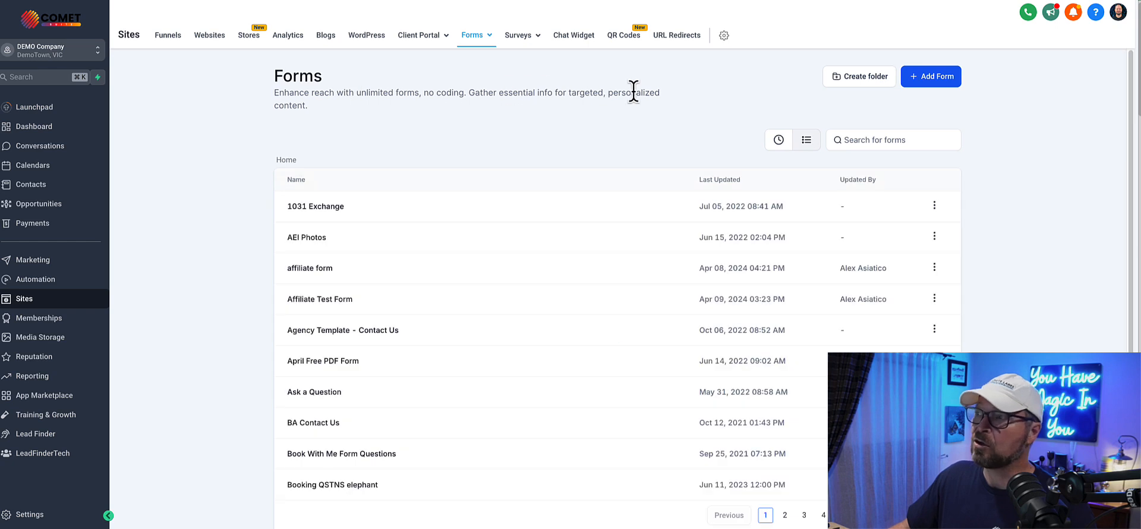
{"action": "left_click", "coordinate": [933, 83]}
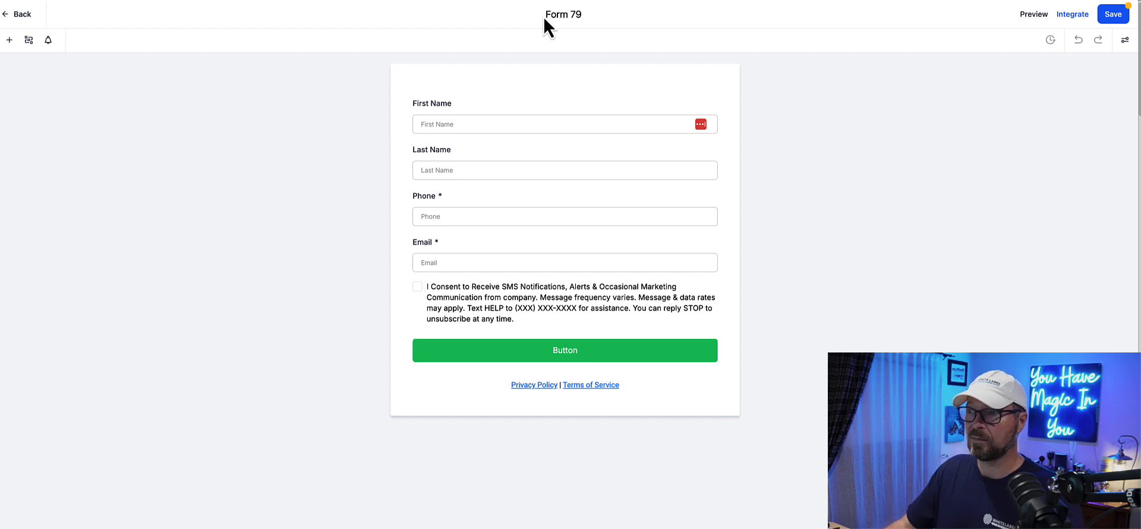
Rename the form as Free Trial Optin Form
{"action": "double_click", "coordinate": [550, 15]}
{"action": "triple_click", "coordinate": [550, 15]}
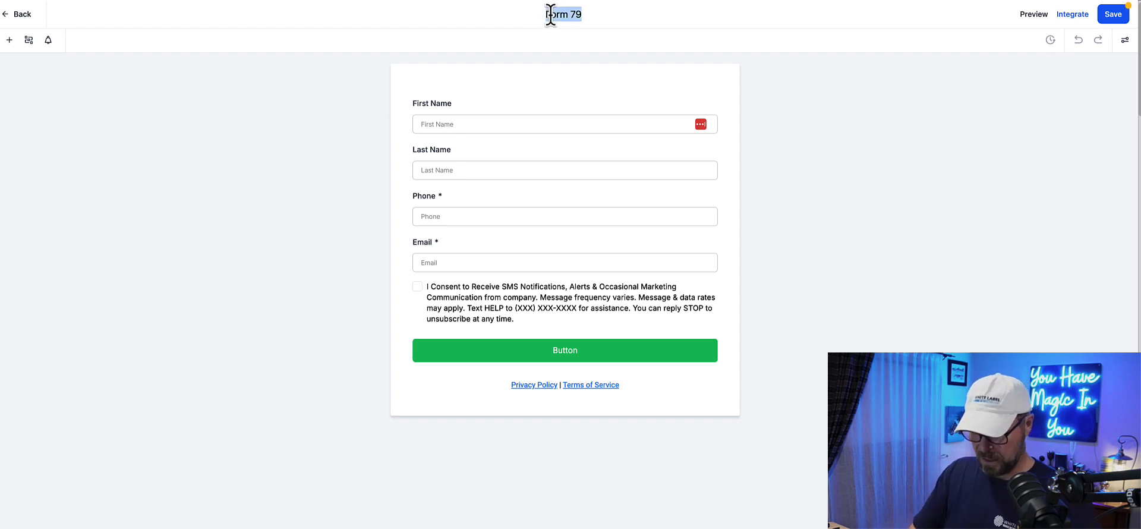
{"action": "type", "text": "Free Trial"}
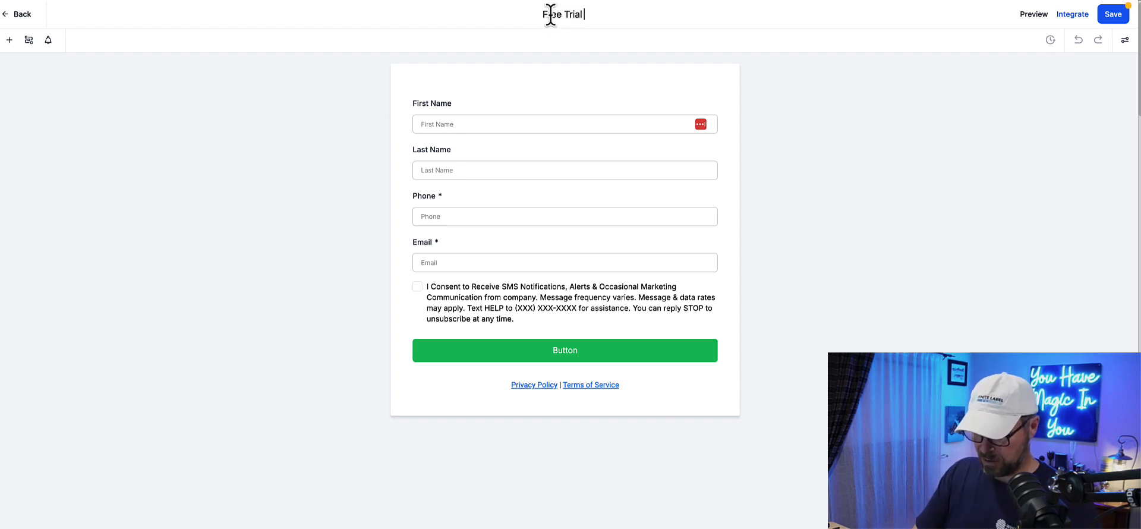
{"action": "type", "text": " Optin Form"}
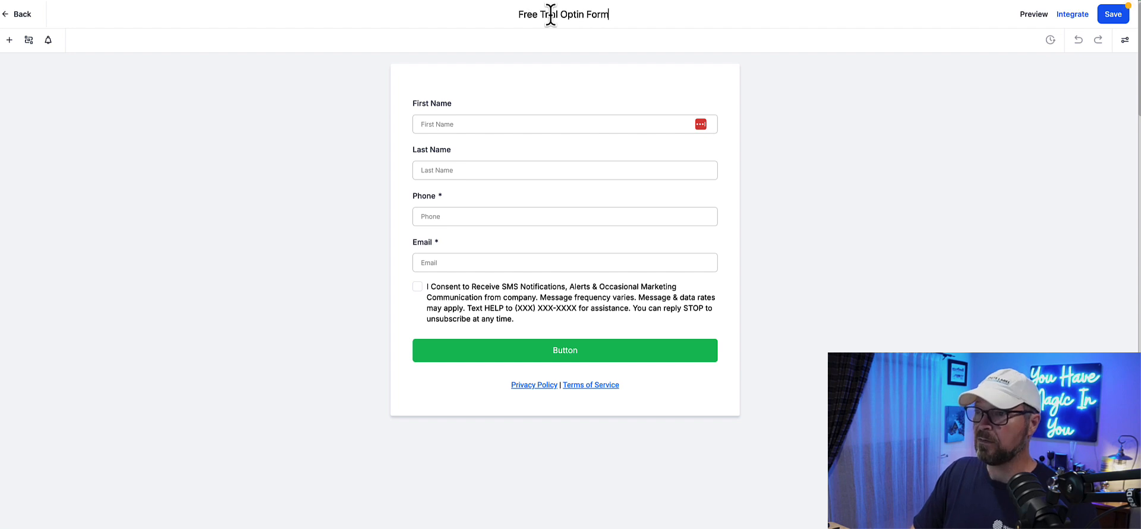
{"action": "key", "text": "Return"}
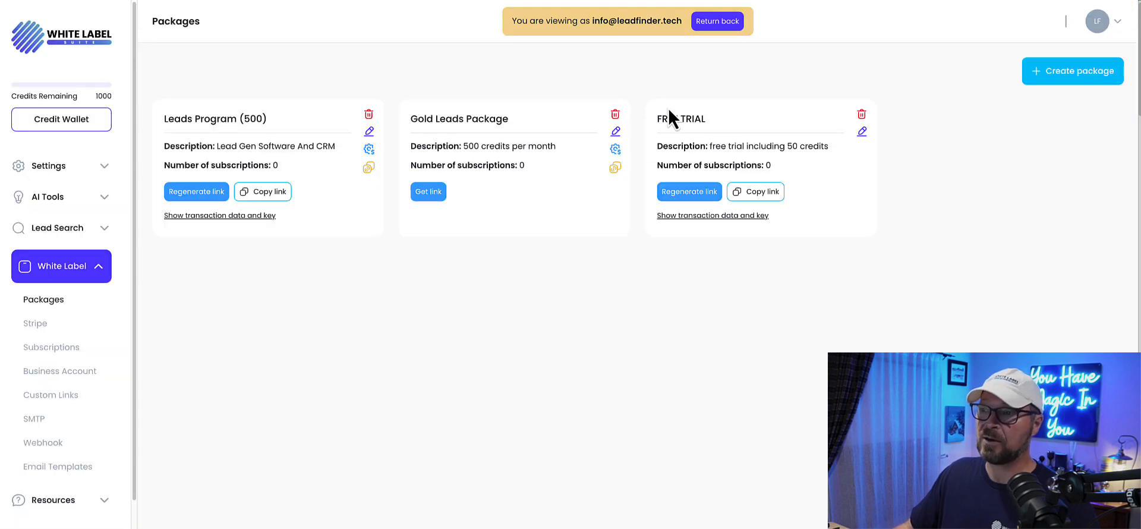
Switch to White Label Suite and check the fields listed in the FREE TRIAL package's transaction data
{"action": "left_click", "coordinate": [726, 218]}
{"action": "left_click_drag", "start_coordinate": [569, 266], "coordinate": [518, 299]}
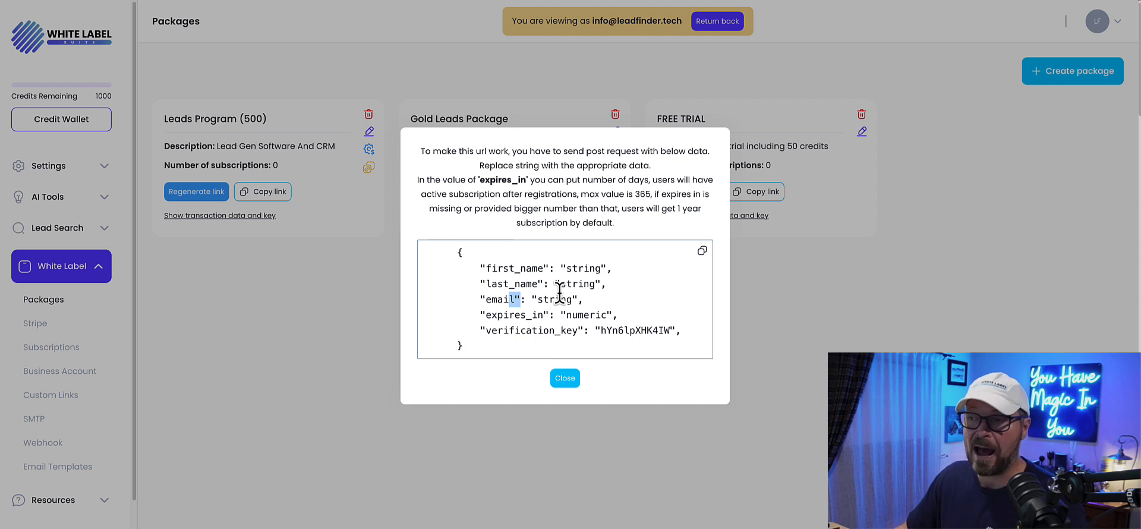
{"action": "left_click_drag", "start_coordinate": [528, 327], "coordinate": [562, 321]}
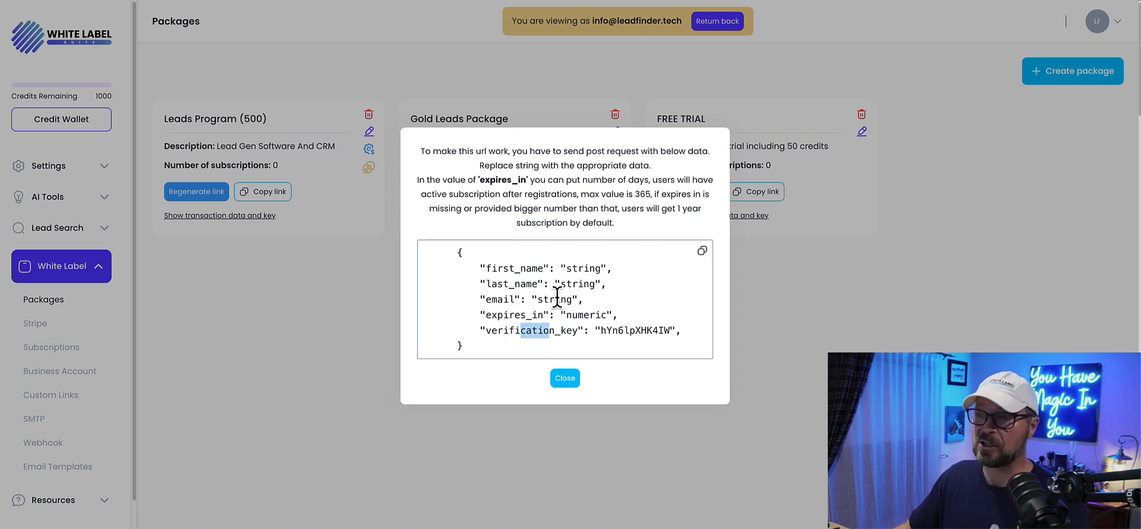
{"action": "left_click_drag", "start_coordinate": [492, 300], "coordinate": [504, 298]}
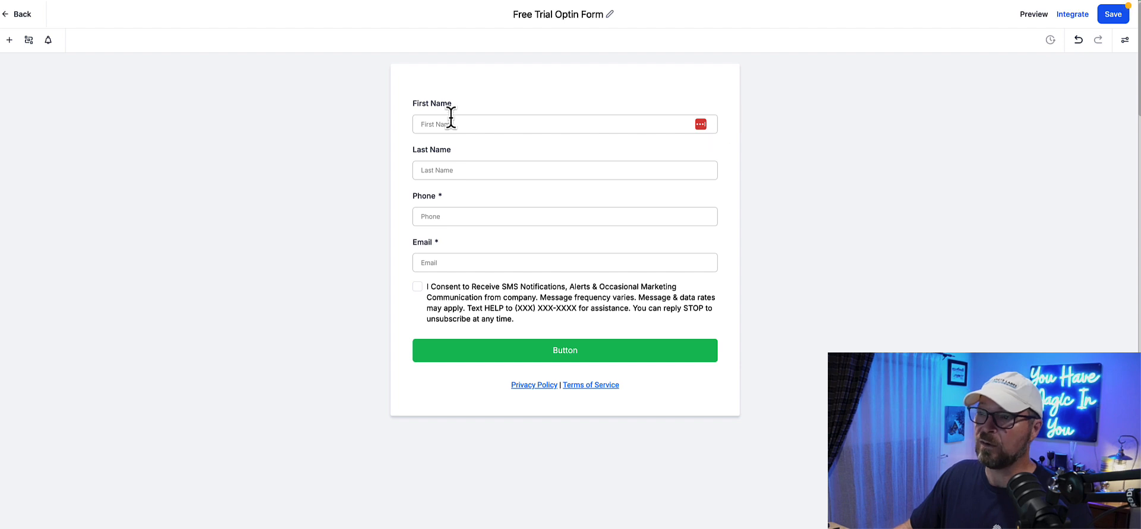
Return to the Comet Suite form and remove its Phone field and the T & C consent checkbox
{"action": "left_click", "coordinate": [451, 123]}
{"action": "left_click", "coordinate": [390, 138]}
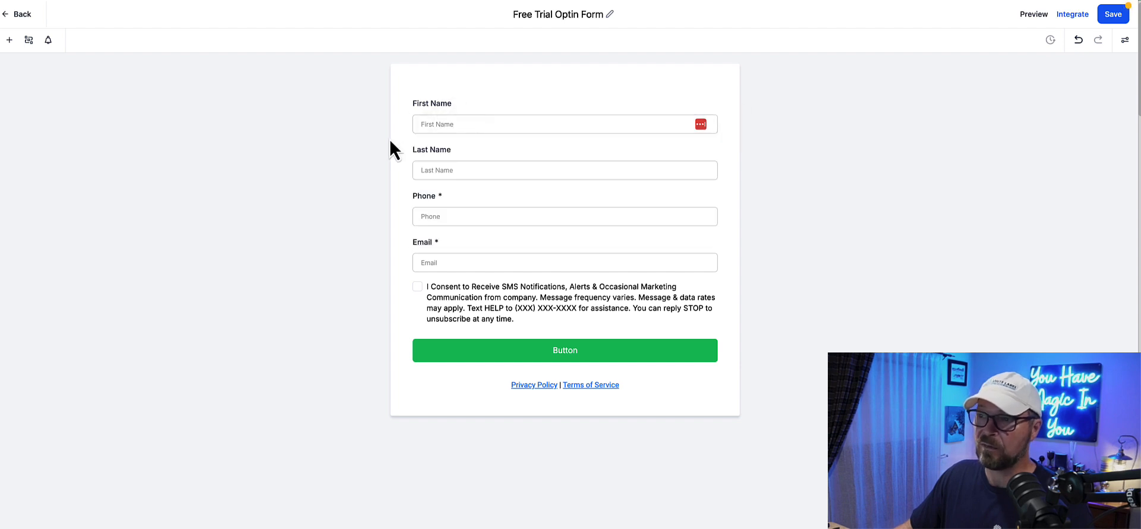
{"action": "left_click", "coordinate": [440, 215]}
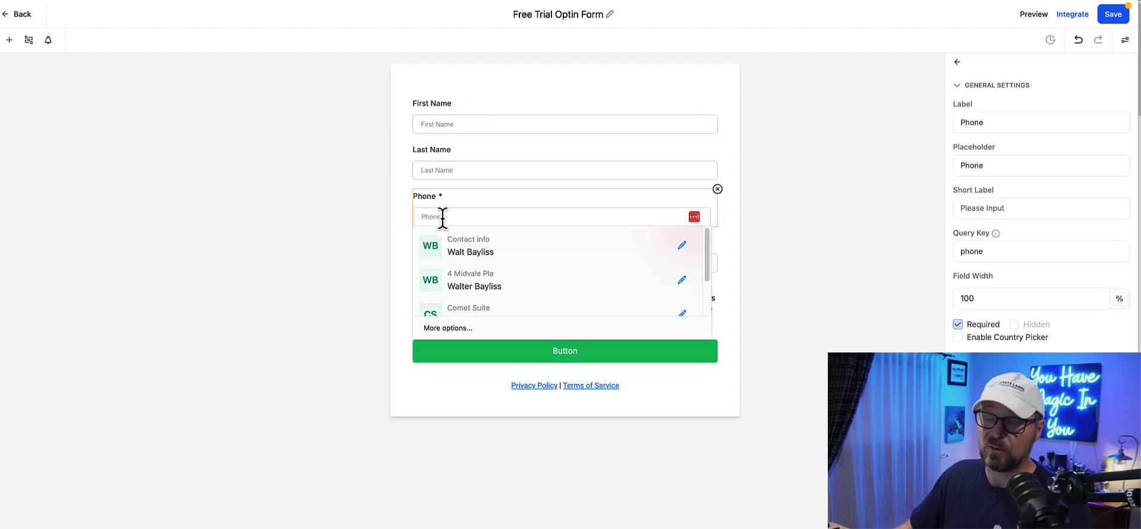
{"action": "left_click", "coordinate": [717, 189]}
{"action": "left_click", "coordinate": [497, 238]}
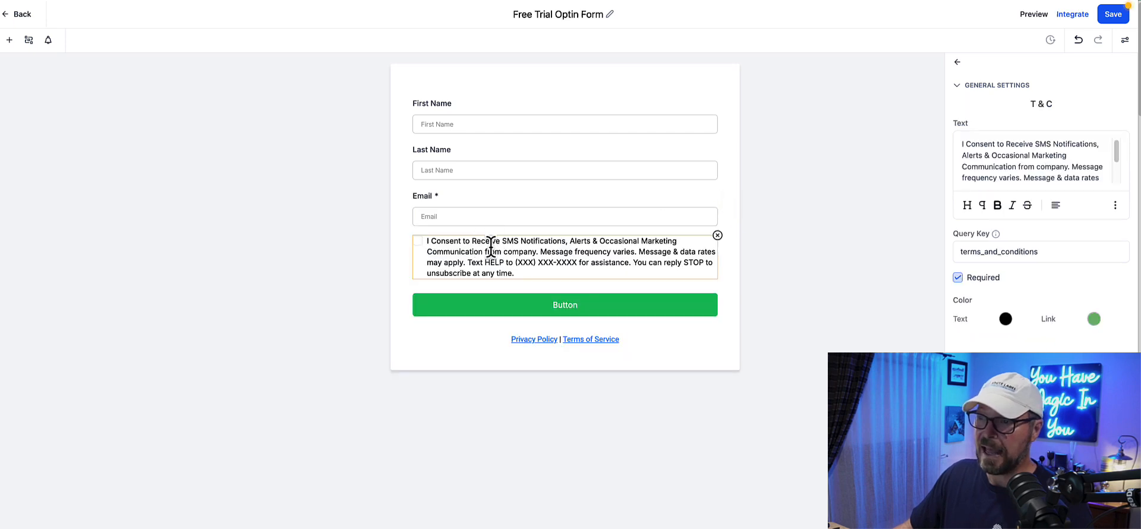
{"action": "left_click", "coordinate": [718, 237]}
Change the form button's text to "Claim Free Trial"
{"action": "left_click", "coordinate": [579, 260]}
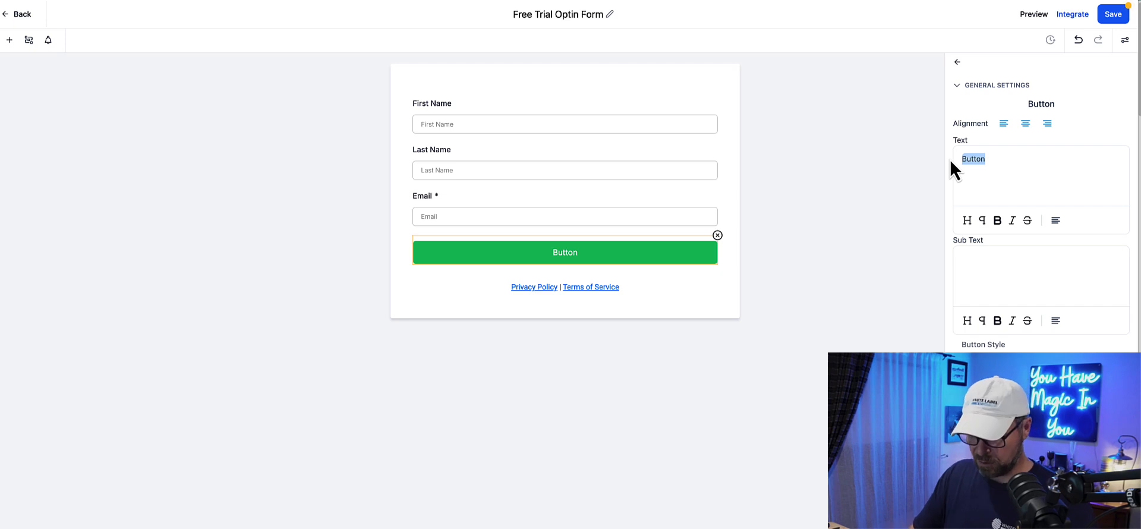
{"action": "key", "text": "BackSpace"}
{"action": "type", "text": "C"}
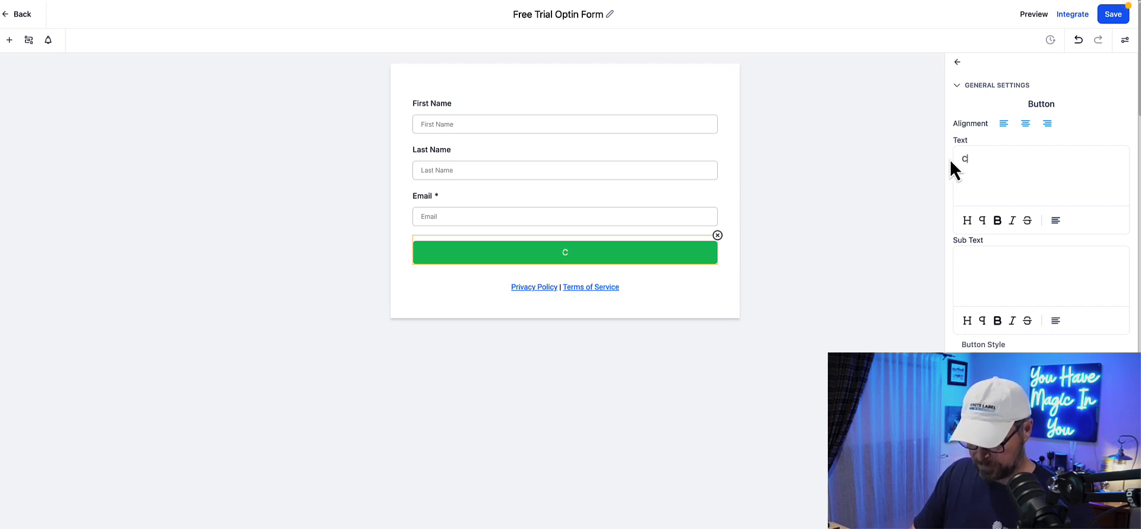
{"action": "type", "text": "laim Free Trial"}
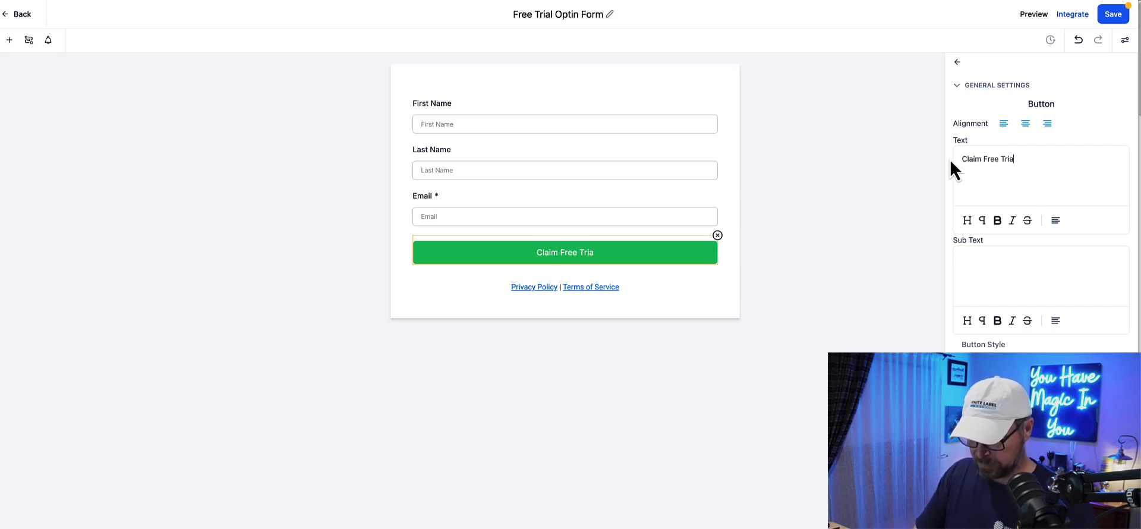
{"action": "left_click", "coordinate": [824, 163]}
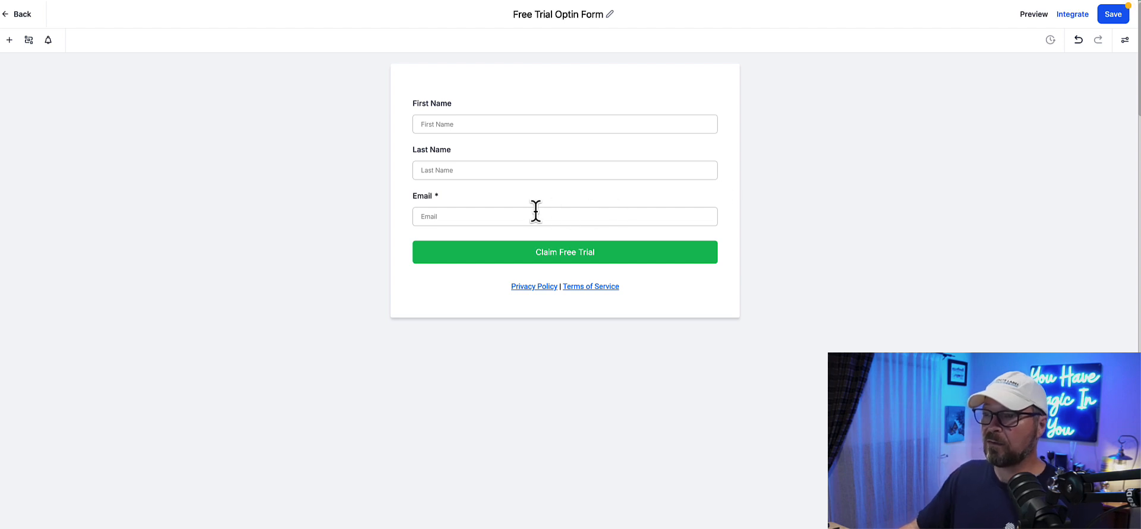
Save the opt-in form and create a new automation workflow from scratch
{"action": "left_click", "coordinate": [1110, 18]}
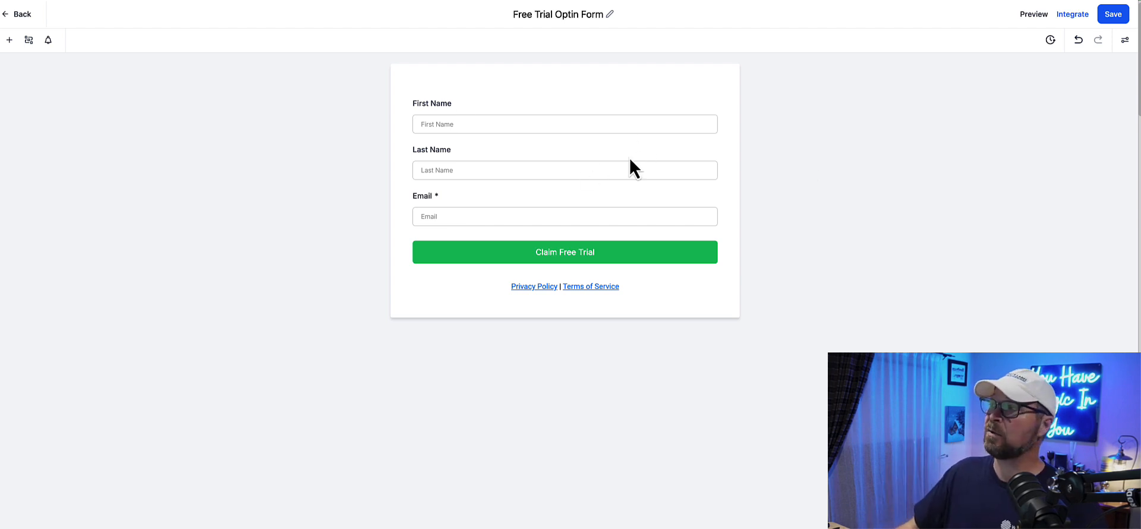
{"action": "left_click", "coordinate": [18, 14]}
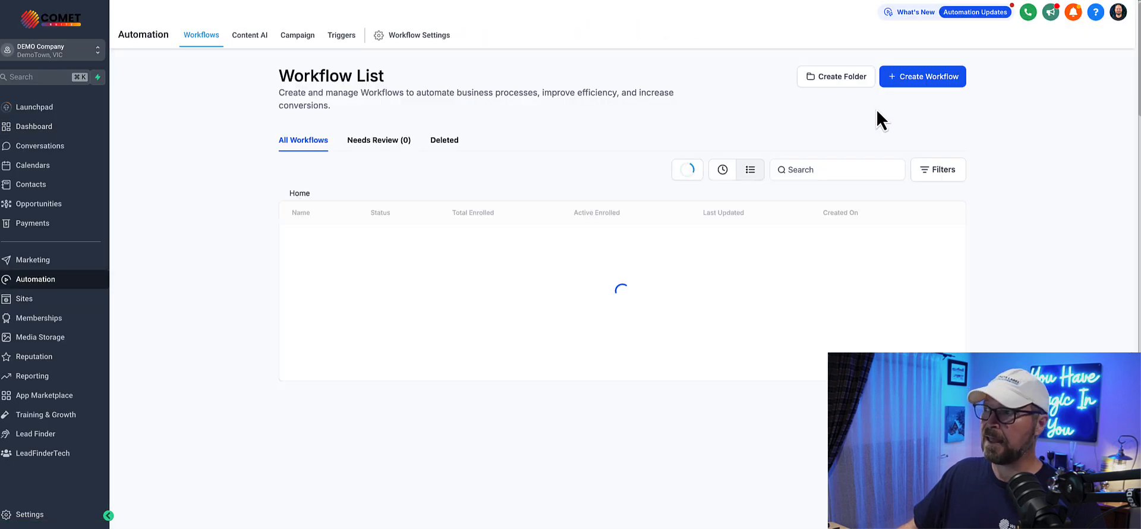
{"action": "left_click", "coordinate": [924, 77]}
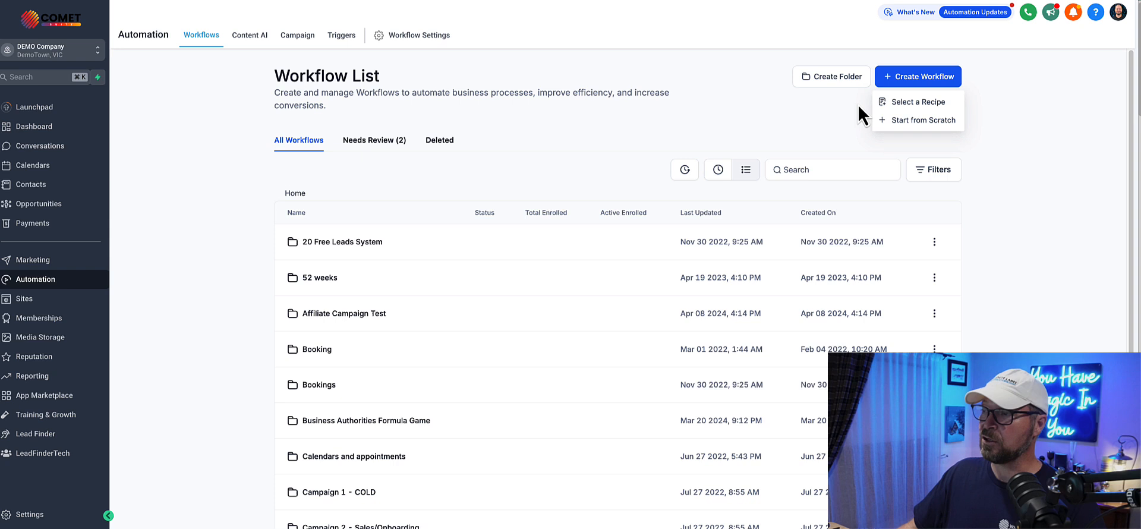
{"action": "left_click", "coordinate": [918, 119]}
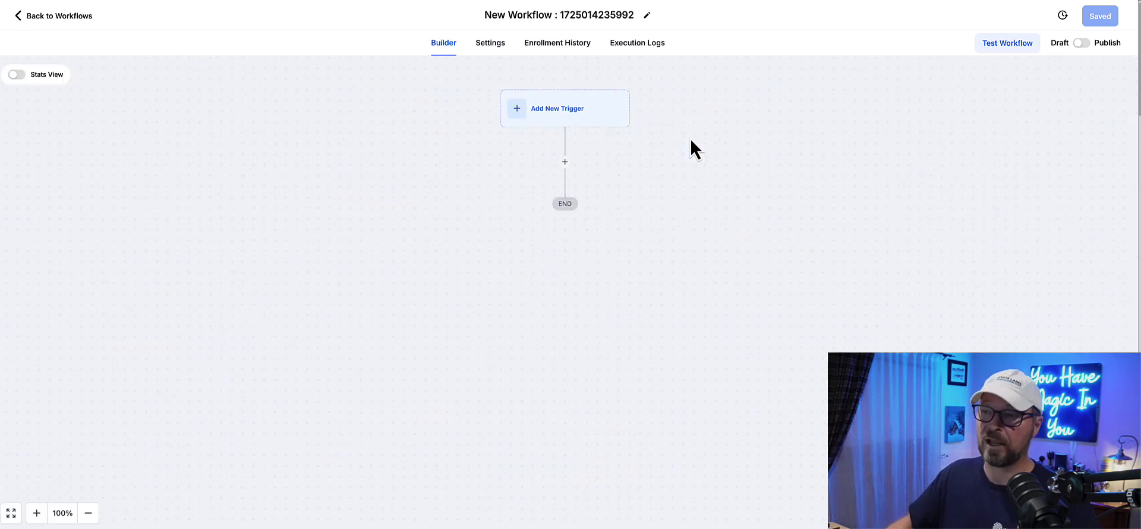
Rename the new workflow as "Free trial Optin Leads Program"
{"action": "left_click", "coordinate": [578, 14]}
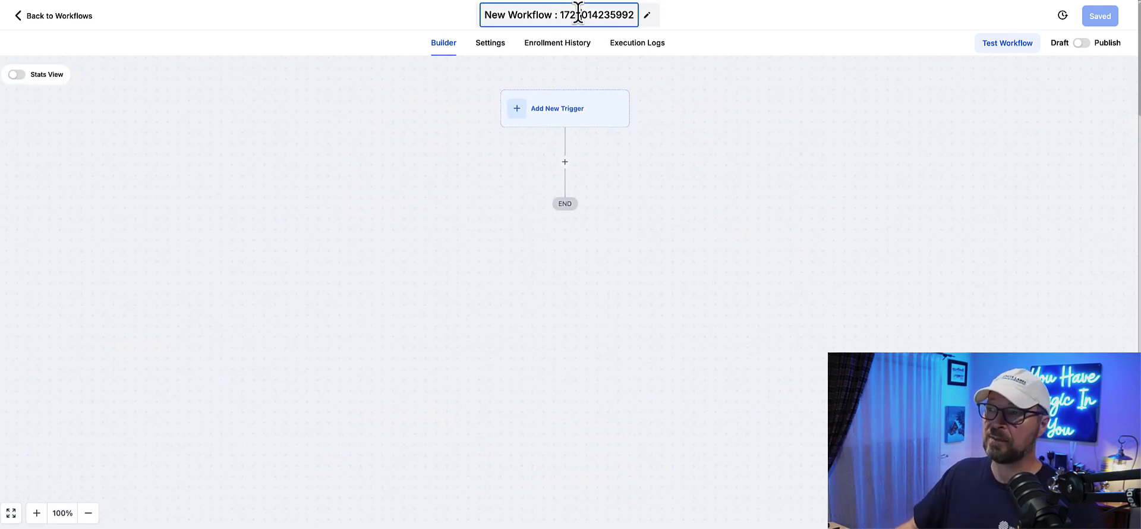
{"action": "type", "text": "Free "}
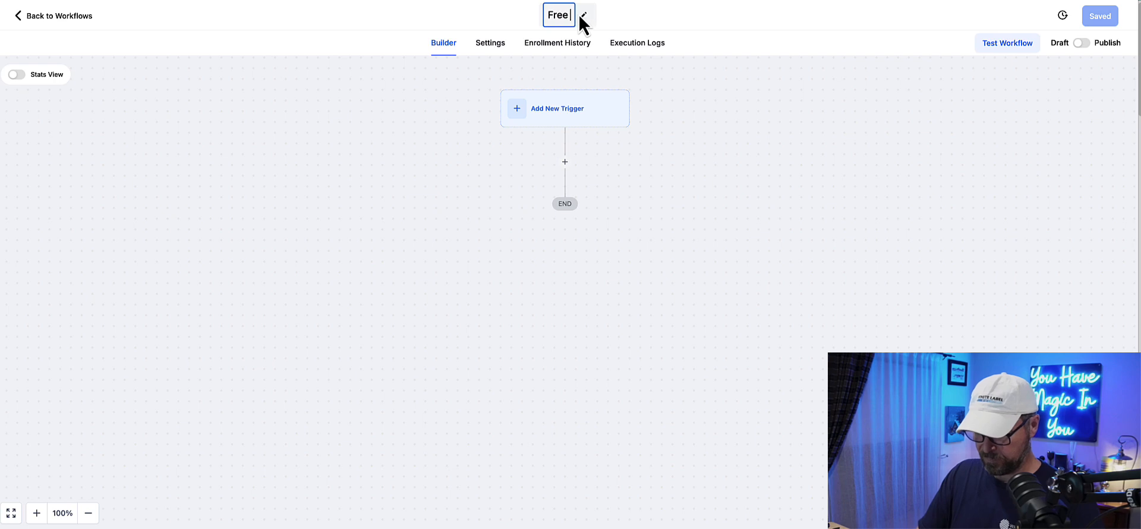
{"action": "type", "text": "trial Optin"}
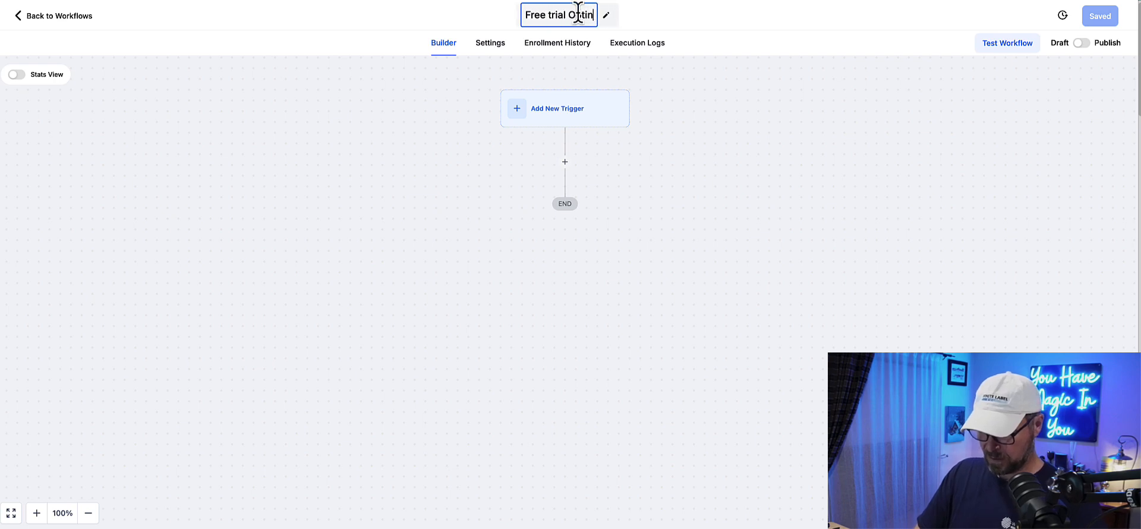
{"action": "type", "text": " Leads Program"}
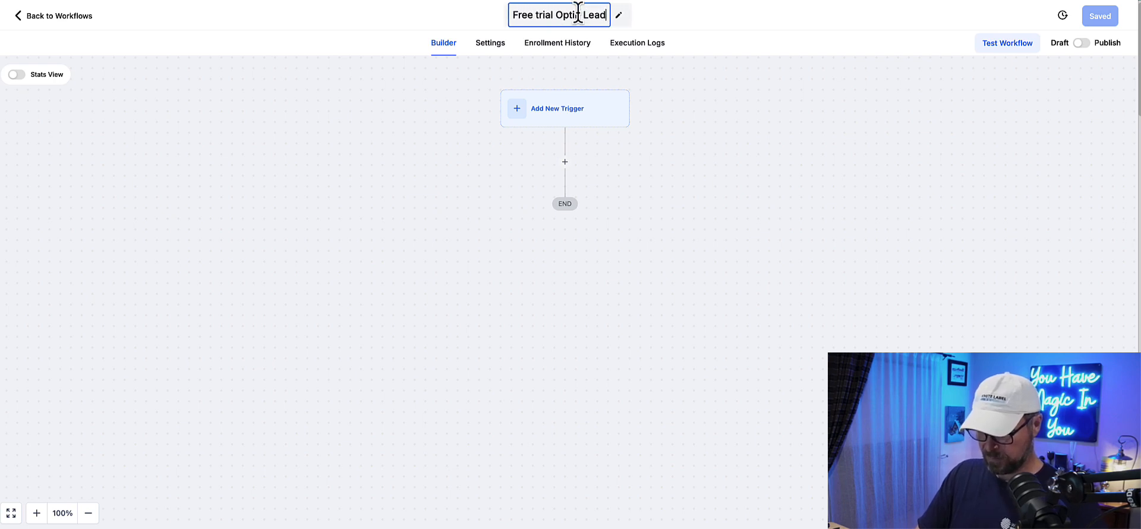
{"action": "left_click", "coordinate": [334, 251]}
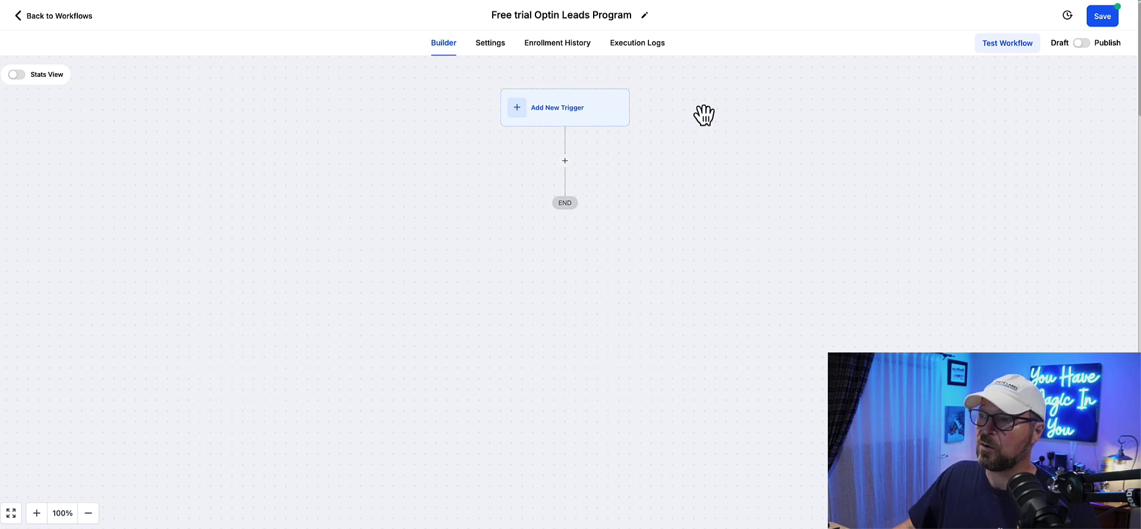
Search the workflow triggers for "form" and choose the Form Submitted trigger
{"action": "left_click", "coordinate": [573, 119]}
{"action": "left_click", "coordinate": [942, 139]}
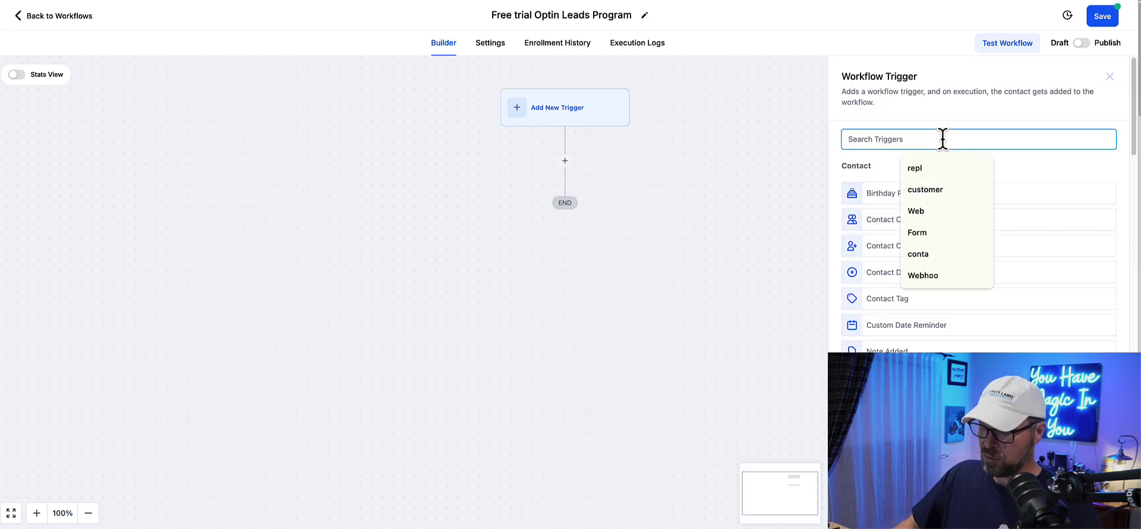
{"action": "type", "text": "form"}
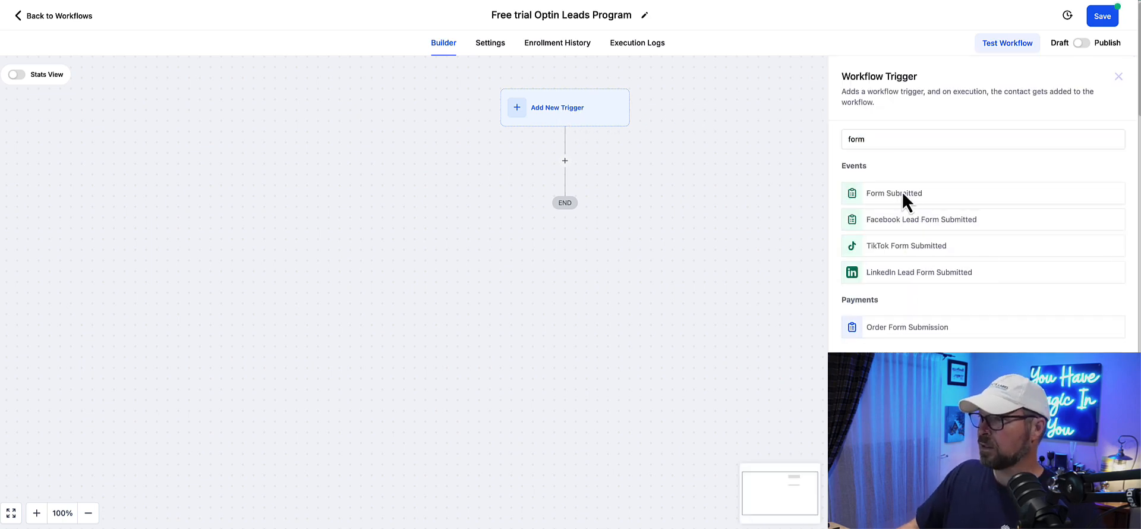
{"action": "left_click", "coordinate": [902, 193]}
{"action": "left_click", "coordinate": [758, 204]}
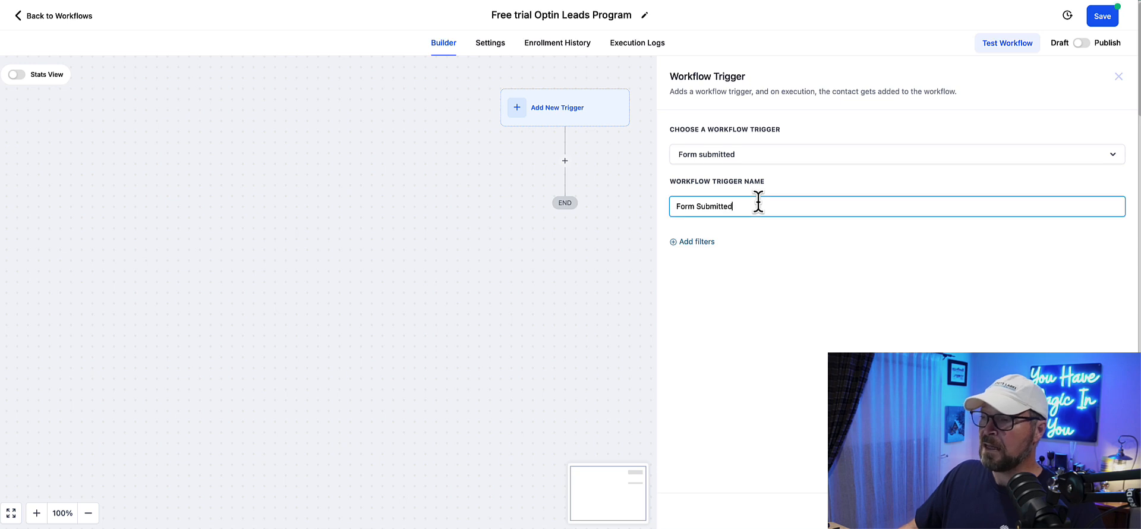
Filter the trigger with "Form is" set to Free Trial Optin Form and save the trigger
{"action": "left_click", "coordinate": [696, 241]}
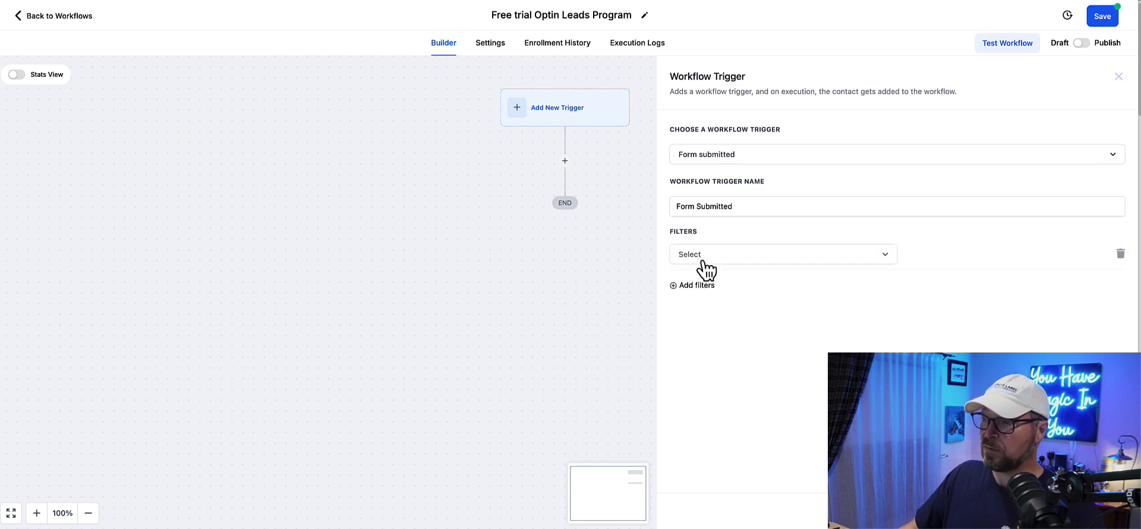
{"action": "left_click", "coordinate": [703, 262]}
{"action": "left_click", "coordinate": [714, 328]}
{"action": "left_click", "coordinate": [934, 256]}
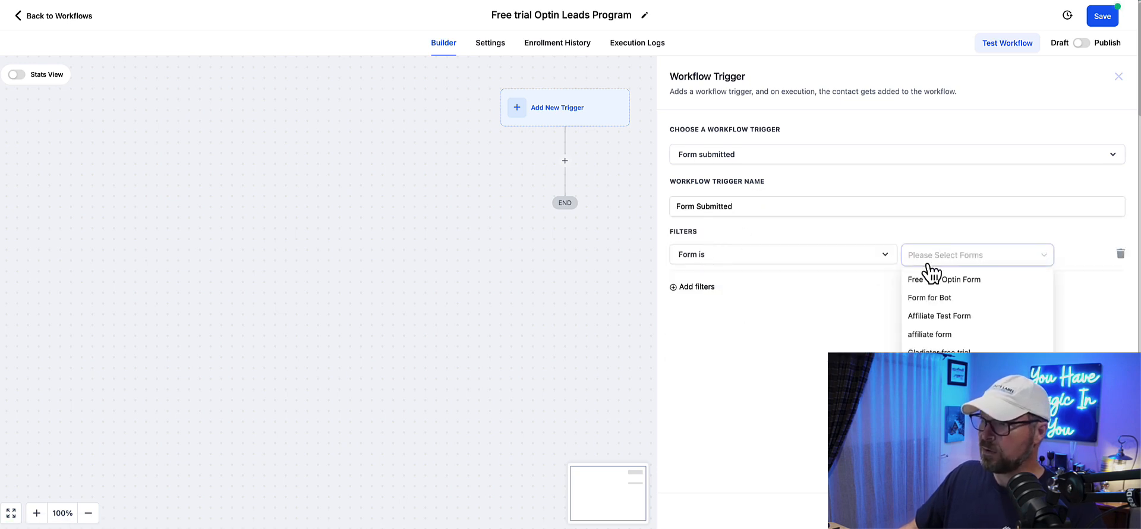
{"action": "left_click", "coordinate": [930, 278]}
{"action": "left_click", "coordinate": [851, 292]}
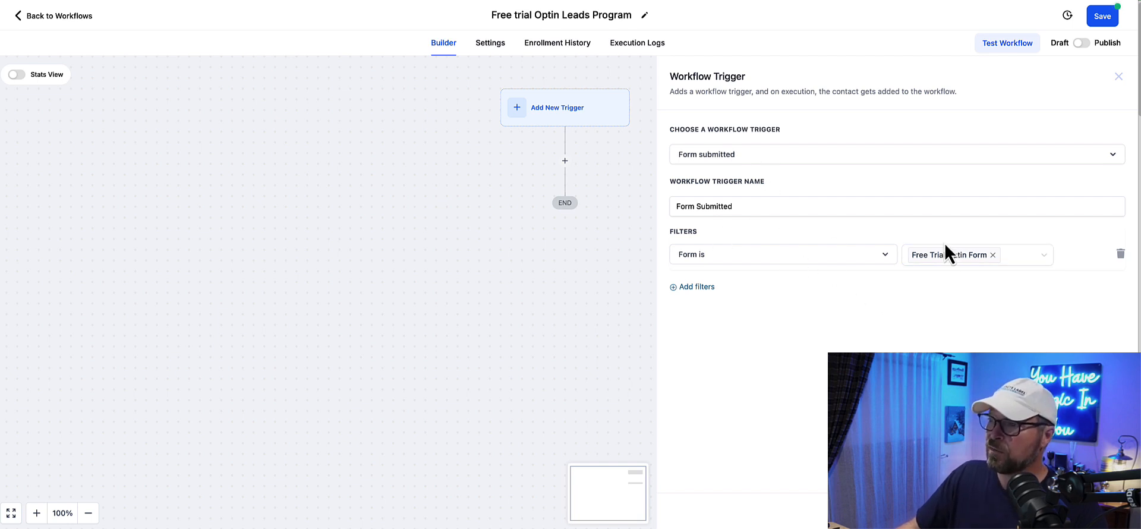
{"action": "left_click", "coordinate": [1093, 511]}
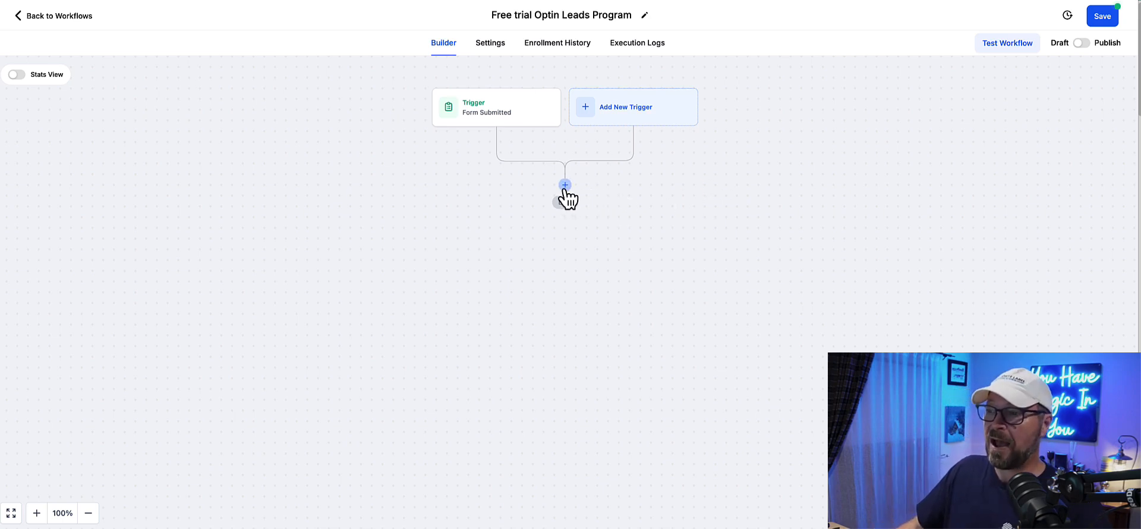
Add a Webhook action below the Form Submitted trigger
{"action": "left_click", "coordinate": [565, 185]}
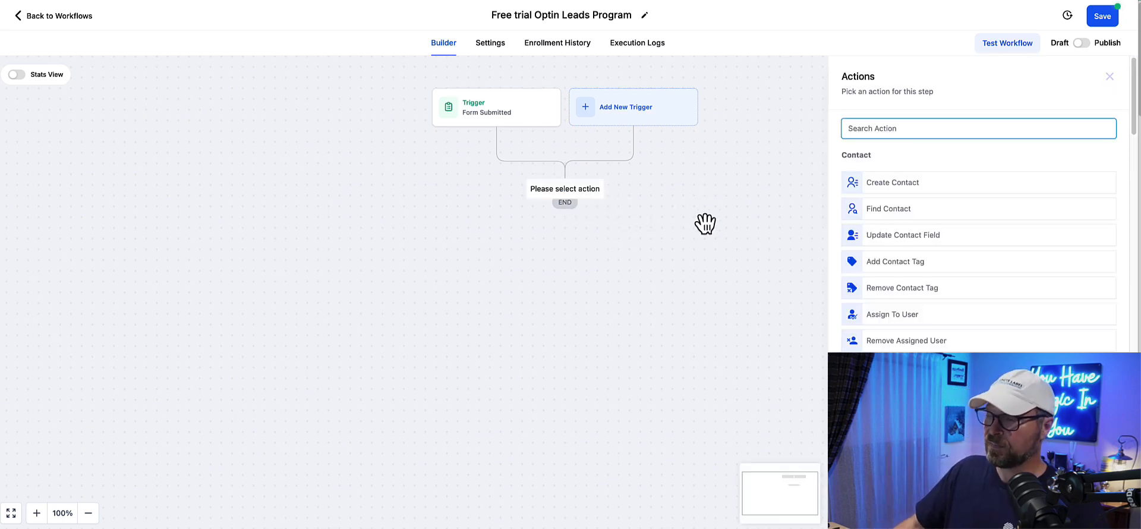
{"action": "type", "text": "web"}
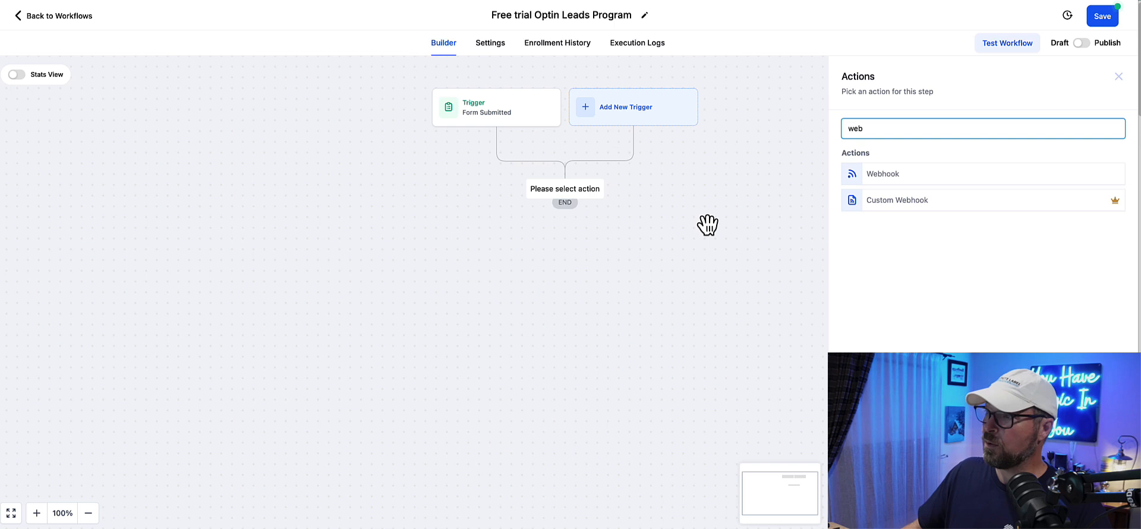
{"action": "left_click", "coordinate": [877, 178]}
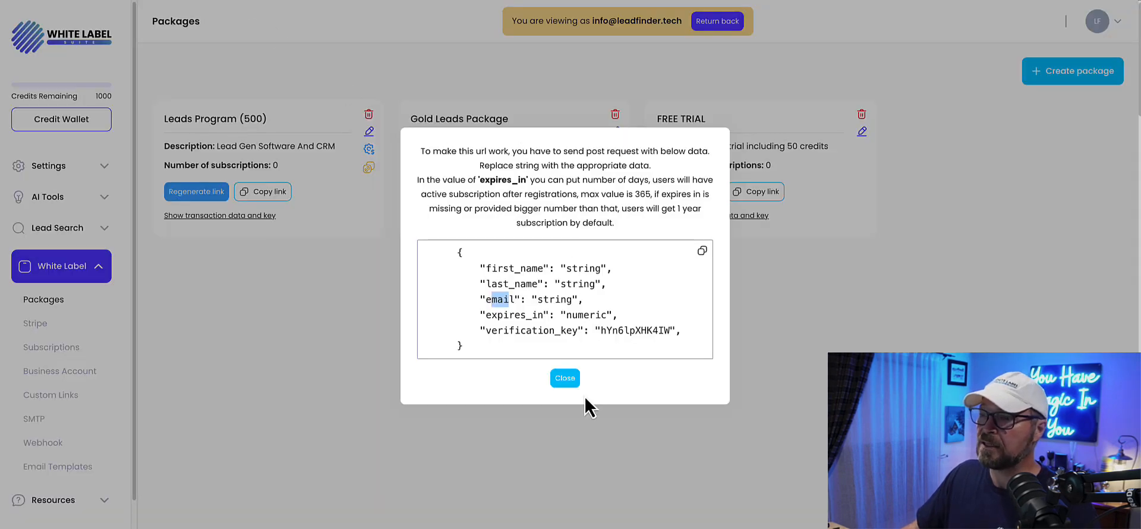
Switch to White Label Suite, close the transaction data and copy the FREE TRIAL package's link
{"action": "left_click", "coordinate": [560, 382]}
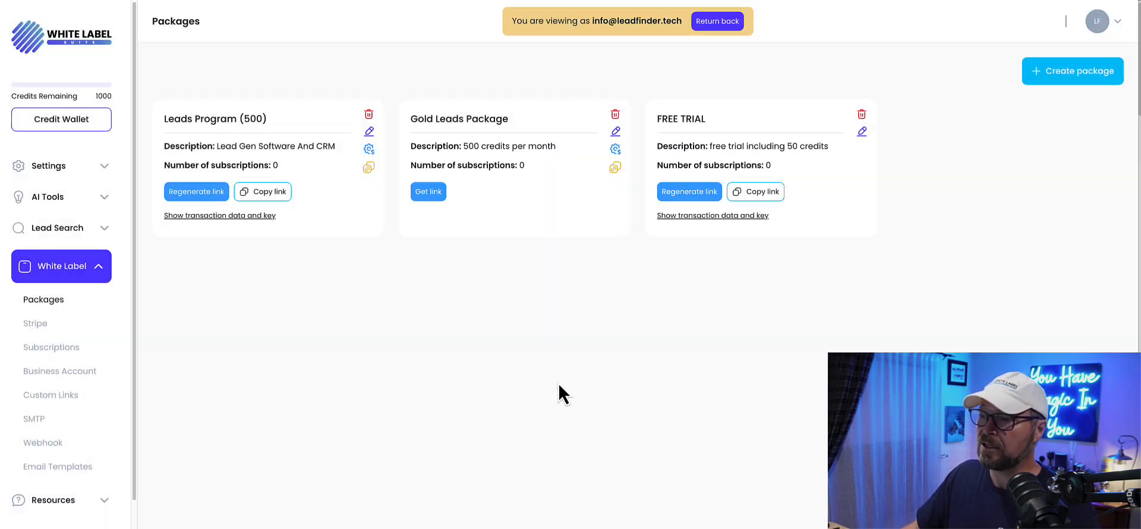
{"action": "left_click_drag", "start_coordinate": [662, 117], "coordinate": [692, 117]}
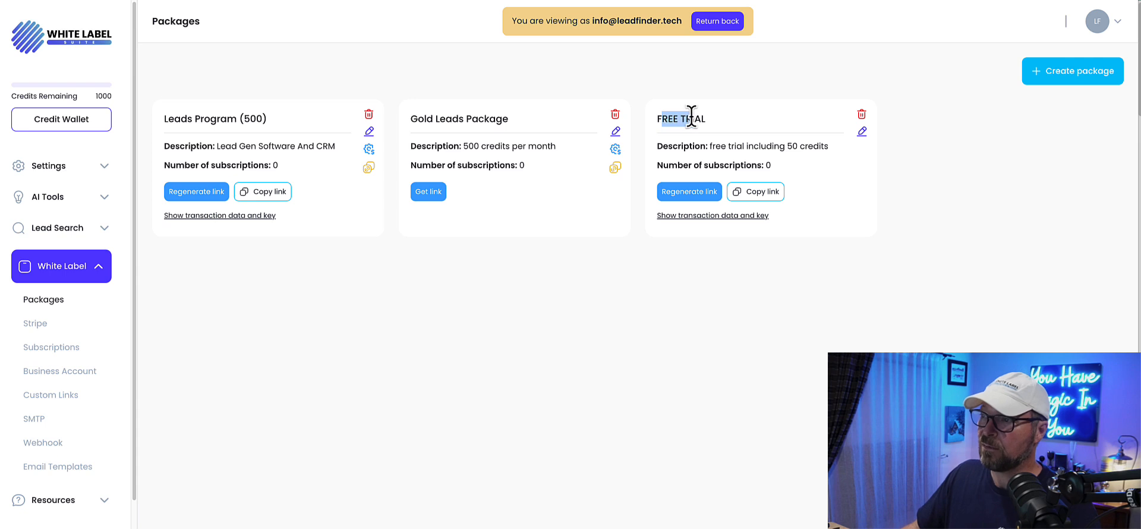
{"action": "left_click", "coordinate": [762, 192]}
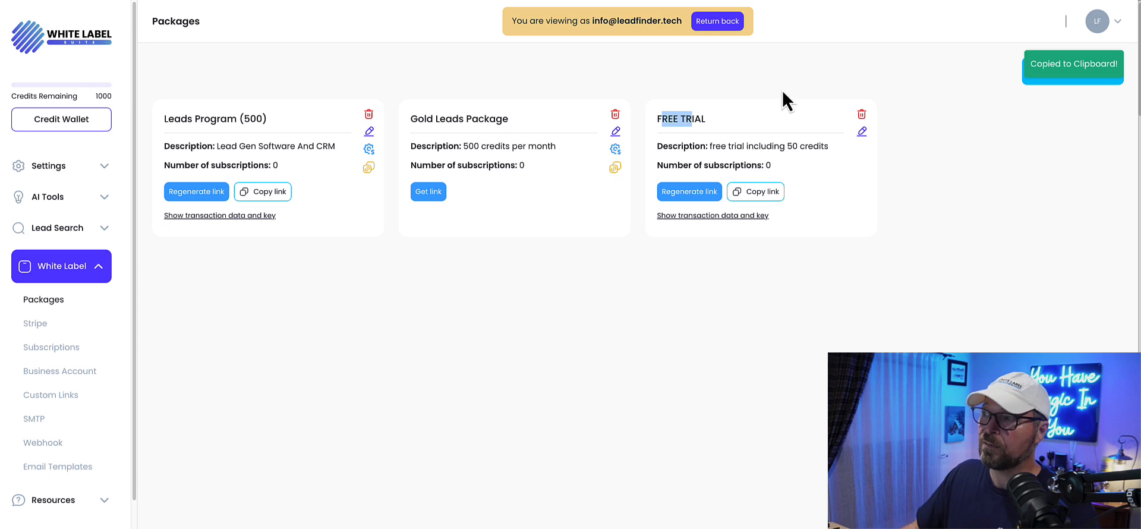
Return to the Comet Suite workflow and paste the copied package link as the Webhook action's URL
{"action": "left_click", "coordinate": [813, 0]}
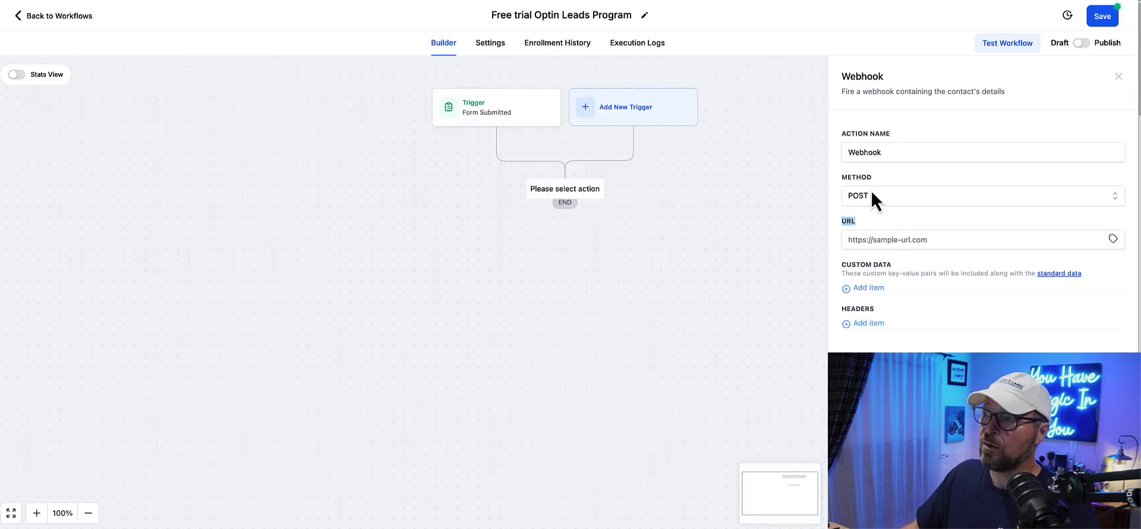
{"action": "left_click", "coordinate": [871, 239]}
{"action": "right_click", "coordinate": [873, 239]}
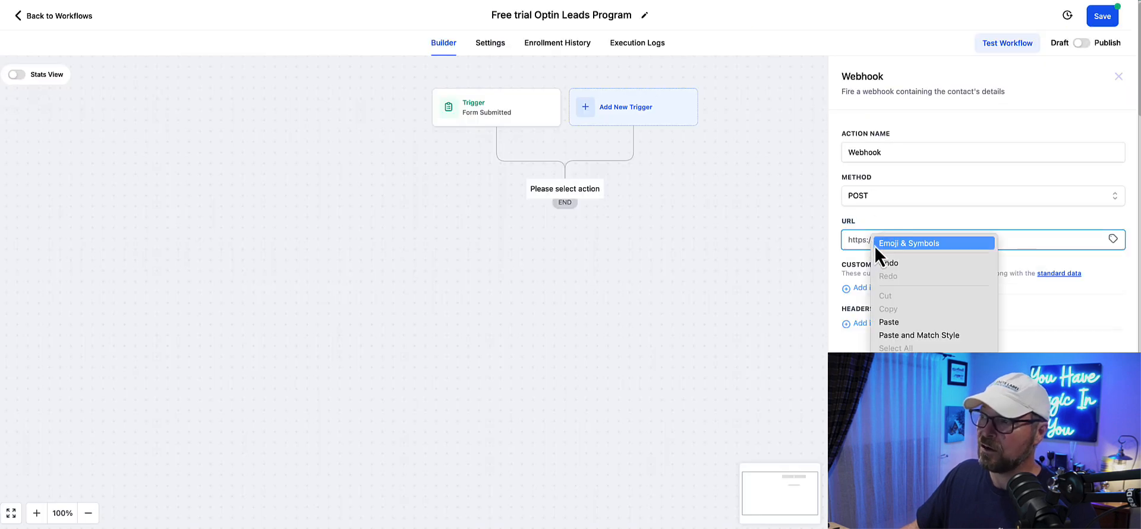
{"action": "left_click", "coordinate": [907, 324]}
{"action": "left_click_drag", "start_coordinate": [1003, 239], "coordinate": [844, 238]}
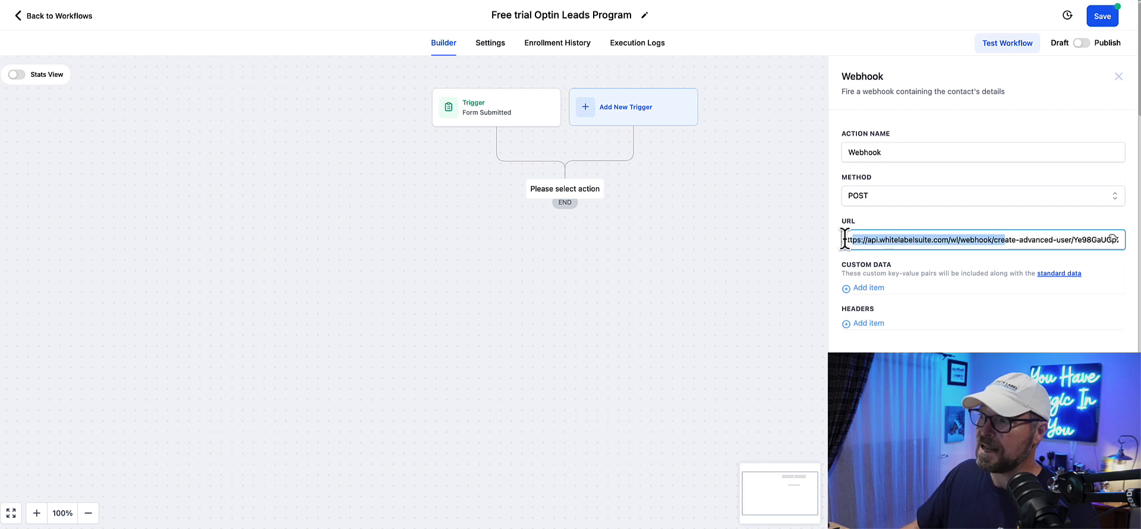
{"action": "left_click", "coordinate": [1042, 241]}
{"action": "left_click_drag", "start_coordinate": [1029, 241], "coordinate": [1116, 239]}
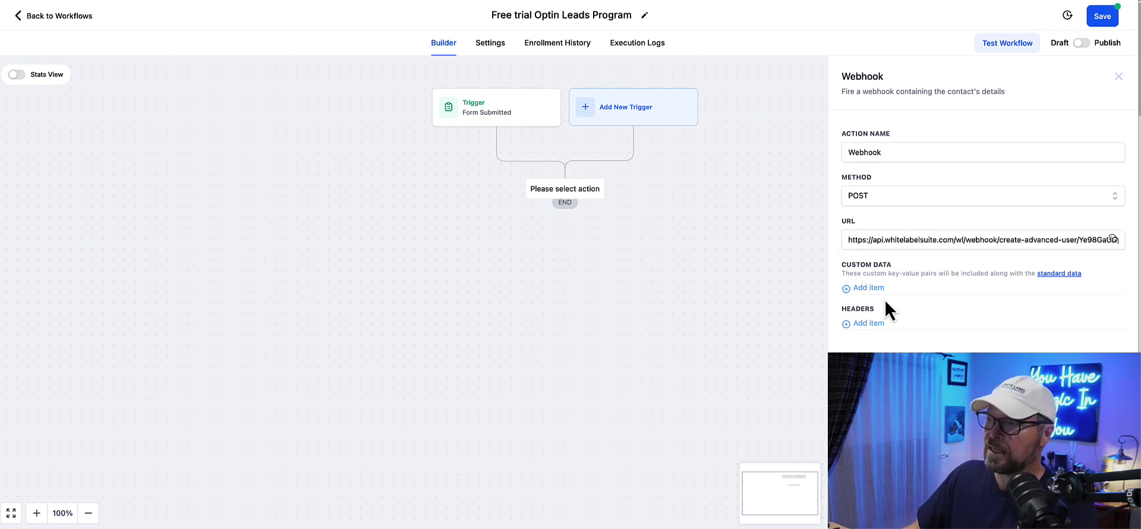
Add a custom data item to the webhook, then copy the first_name key from the FREE TRIAL package's transaction data in White Label Suite
{"action": "left_click", "coordinate": [872, 288]}
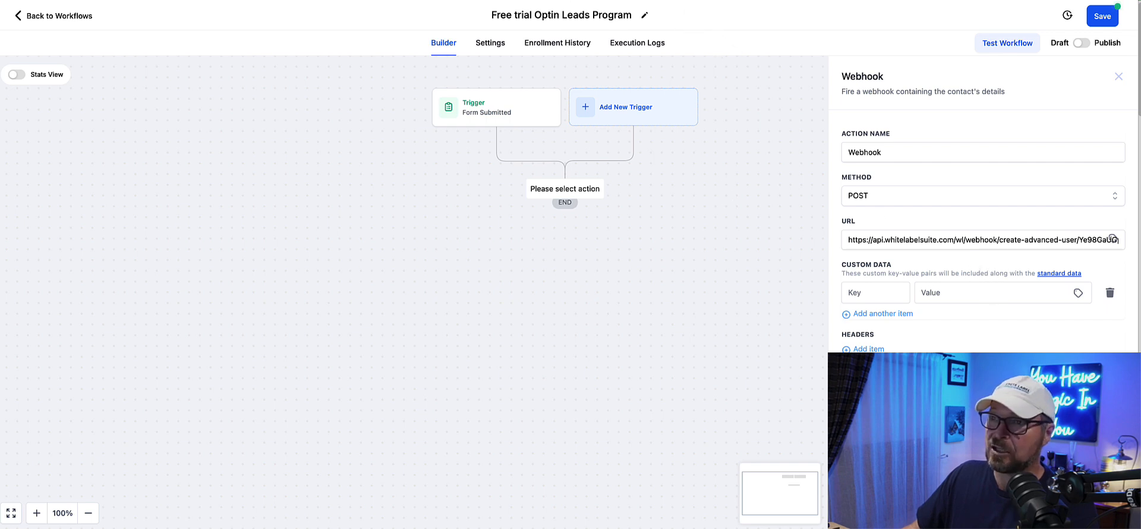
{"action": "key", "text": "ctrl+Tab"}
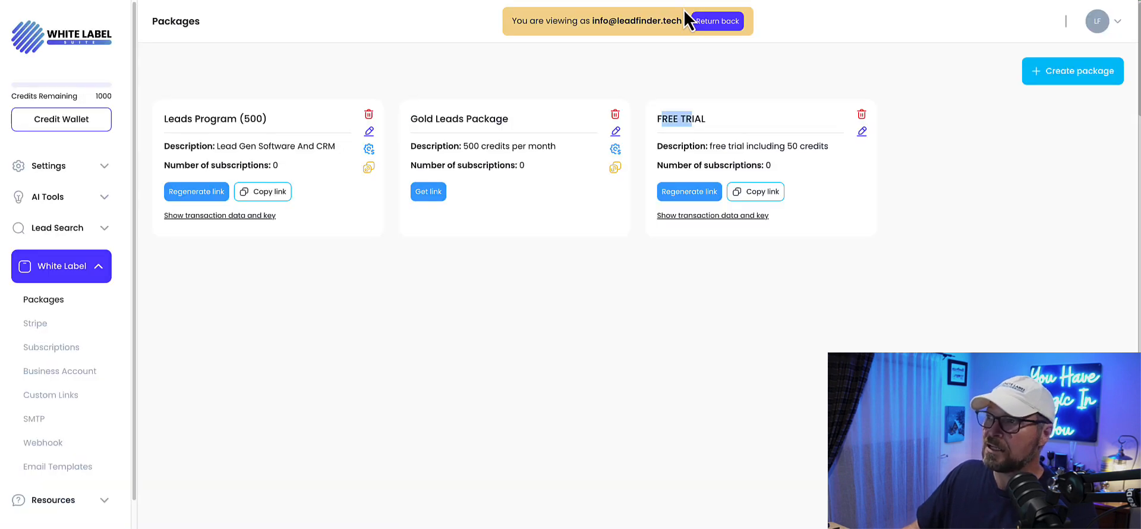
{"action": "left_click", "coordinate": [706, 216]}
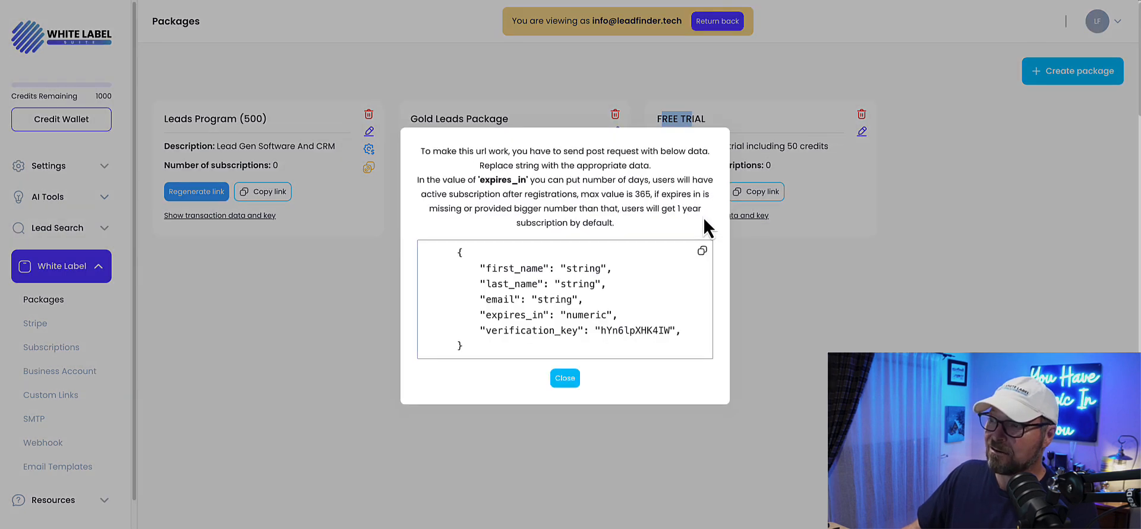
{"action": "left_click_drag", "start_coordinate": [526, 265], "coordinate": [491, 265]}
{"action": "left_click", "coordinate": [510, 299]}
{"action": "right_click", "coordinate": [497, 270]}
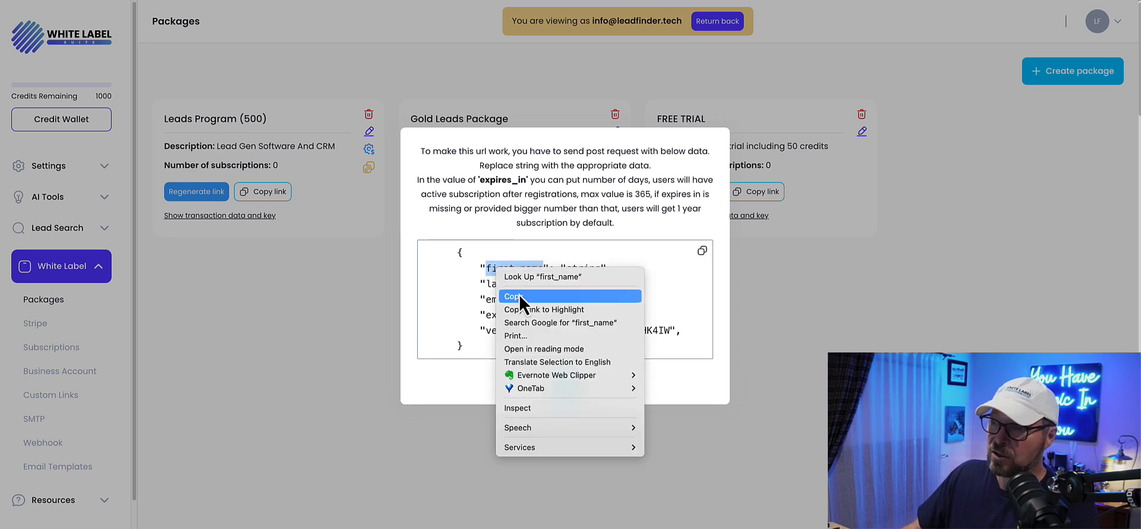
{"action": "left_click", "coordinate": [517, 292]}
{"action": "double_click", "coordinate": [489, 269]}
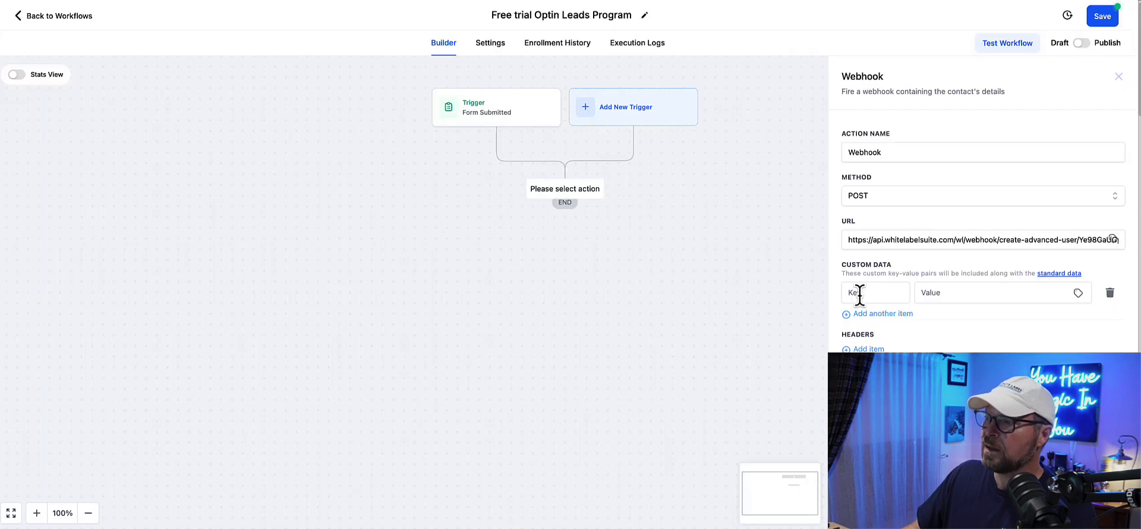
Return to the webhook and fill its custom data item with the key first_name and the contact value {{contact.first_name}}
{"action": "left_click", "coordinate": [861, 293]}
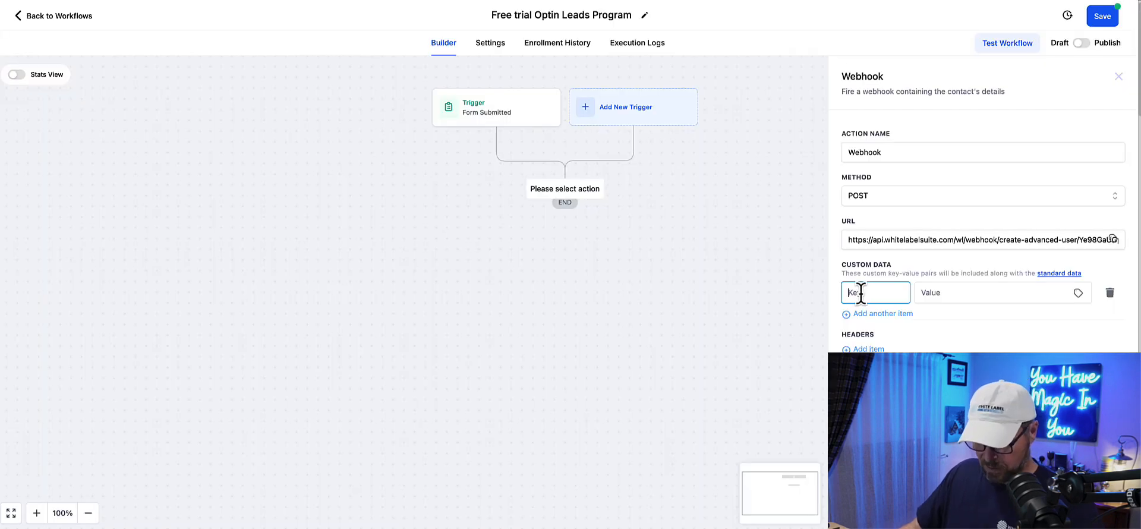
{"action": "key", "text": "ctrl+v"}
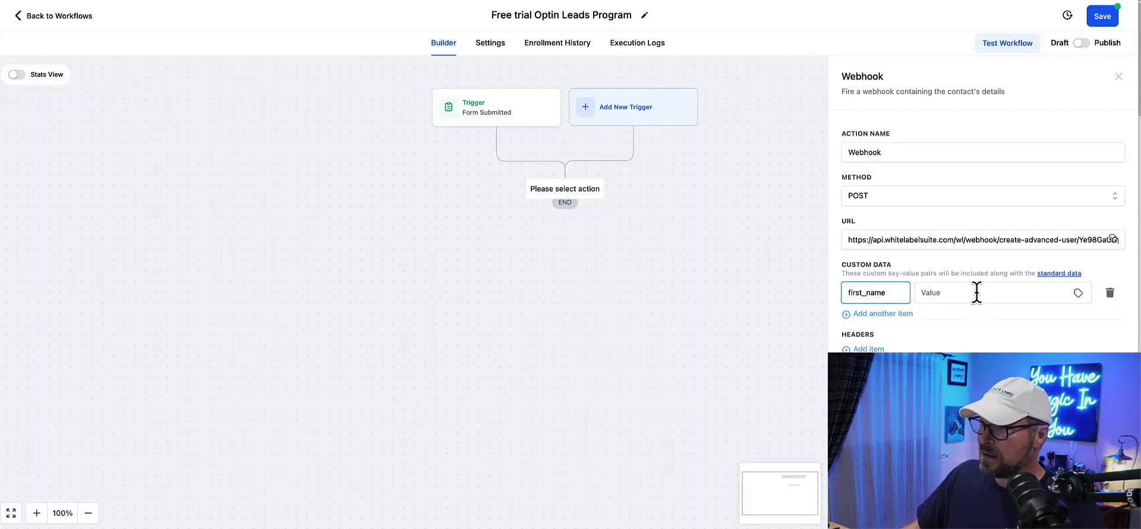
{"action": "left_click", "coordinate": [1080, 295]}
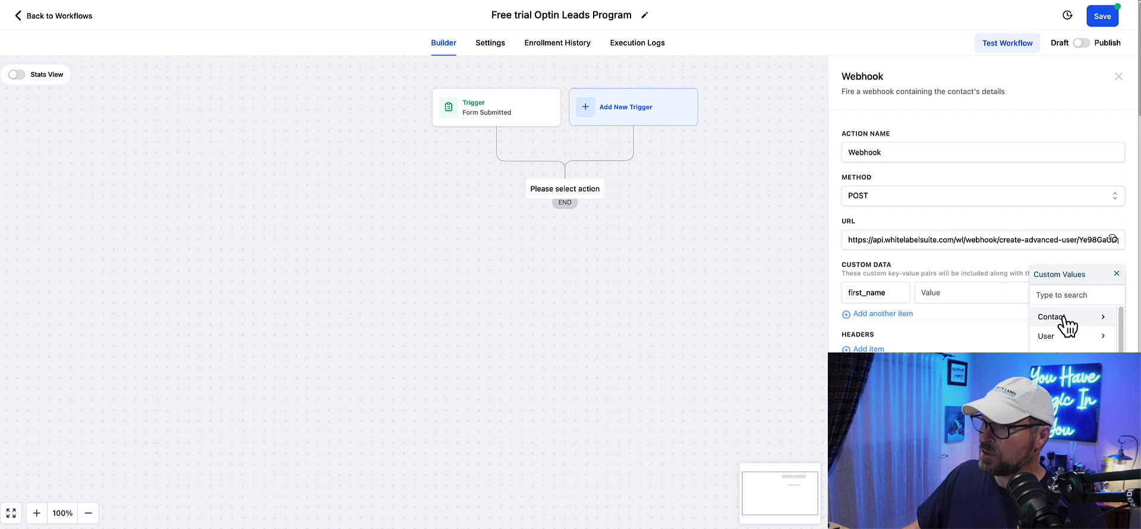
{"action": "left_click", "coordinate": [1033, 325]}
{"action": "left_click", "coordinate": [1053, 336]}
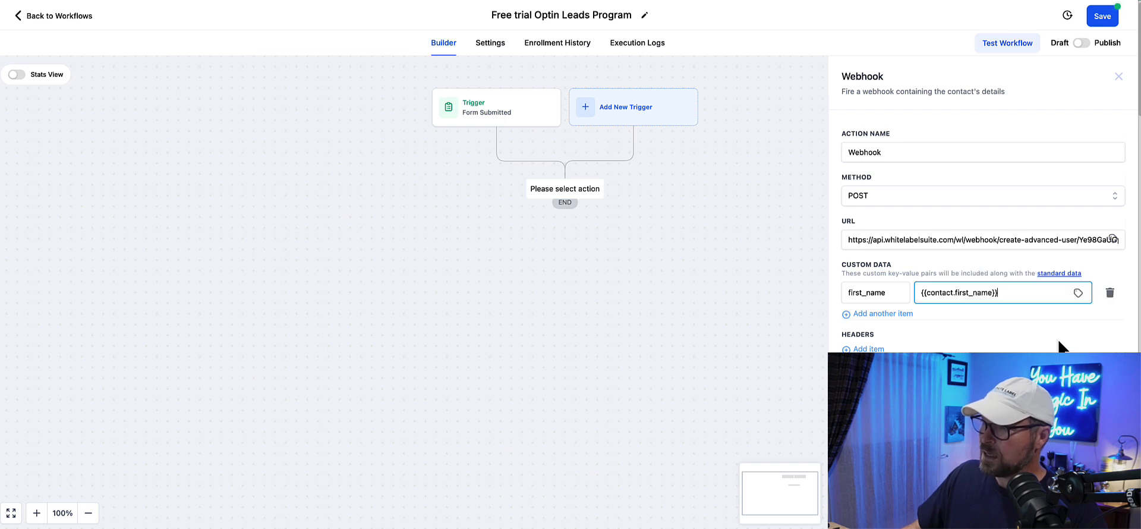
Add a webhook custom data item with the key last_name, copied from White Label Suite's transaction data, and the value {{contact.last_name}}
{"action": "left_click", "coordinate": [885, 314]}
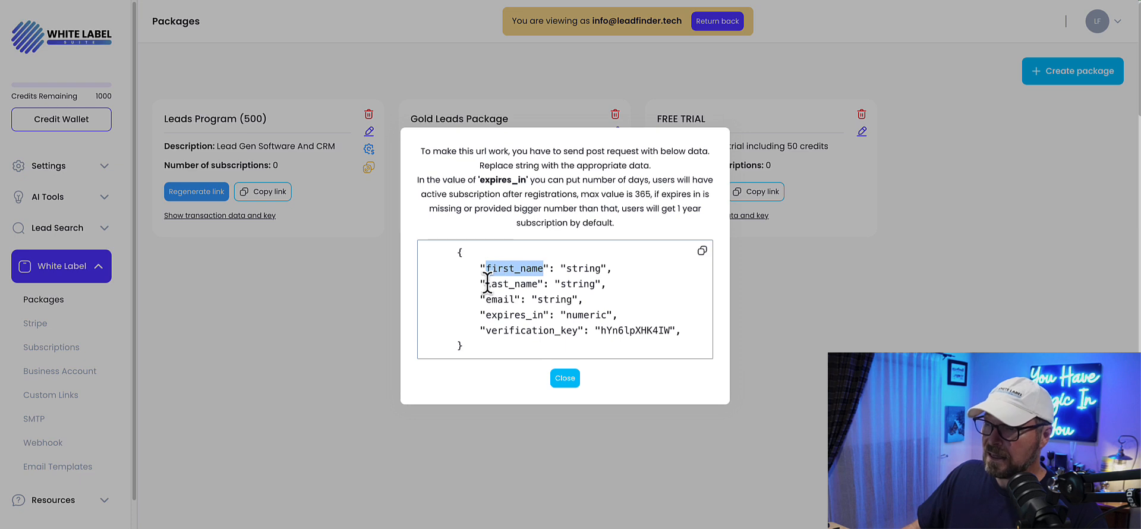
{"action": "left_click_drag", "start_coordinate": [487, 283], "coordinate": [538, 284]}
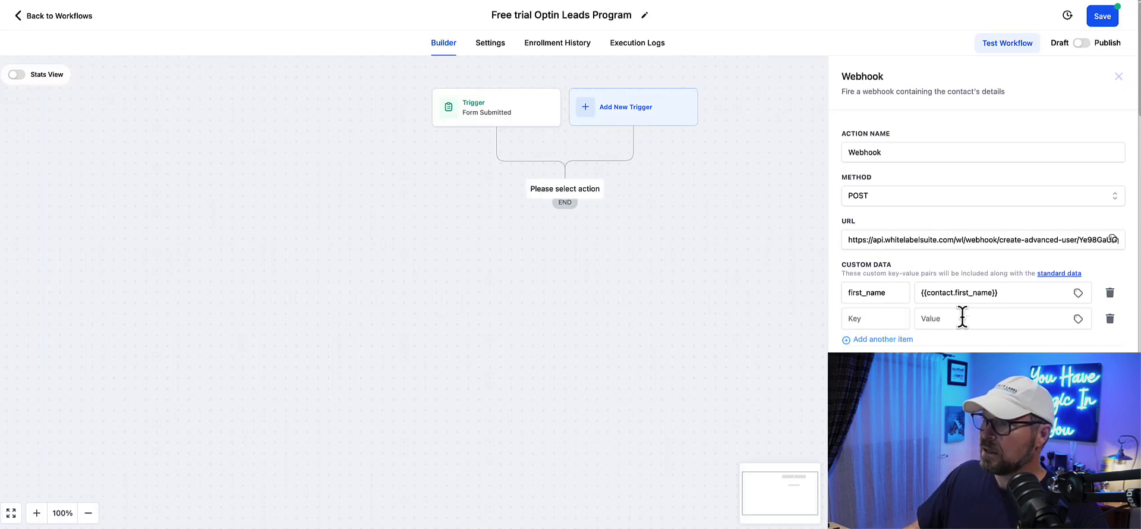
{"action": "left_click", "coordinate": [895, 322]}
{"action": "key", "text": "ctrl+v"}
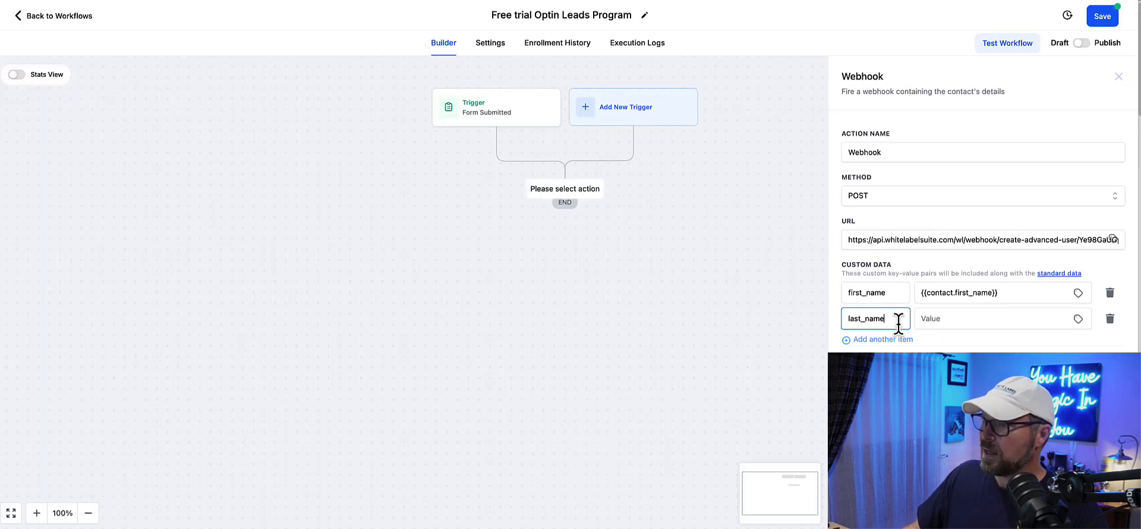
{"action": "left_click", "coordinate": [1078, 319]}
{"action": "left_click", "coordinate": [1076, 324]}
{"action": "scroll", "coordinate": [1076, 329], "scroll_direction": "down", "scroll_amount": 1}
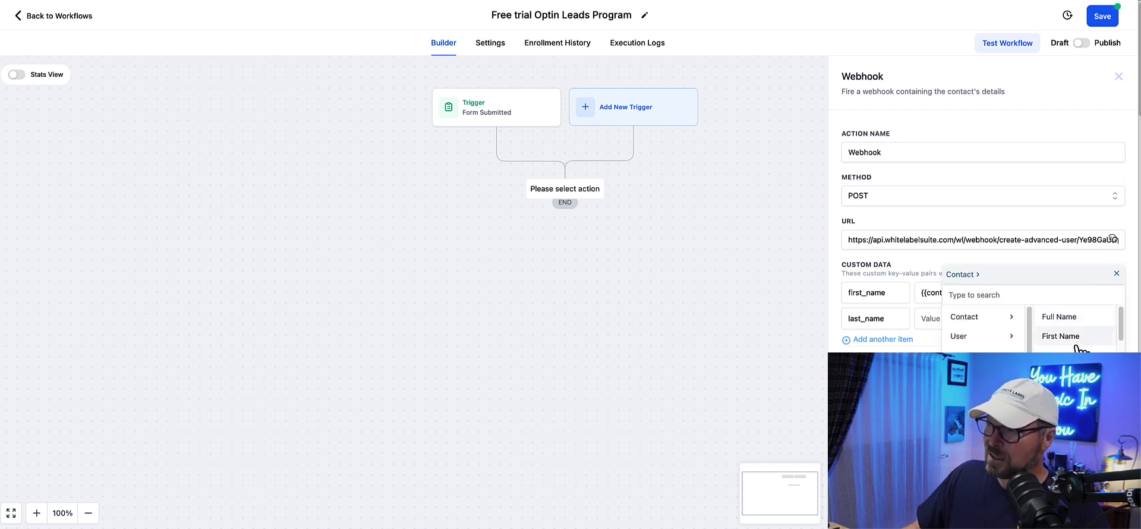
{"action": "left_click", "coordinate": [1070, 336]}
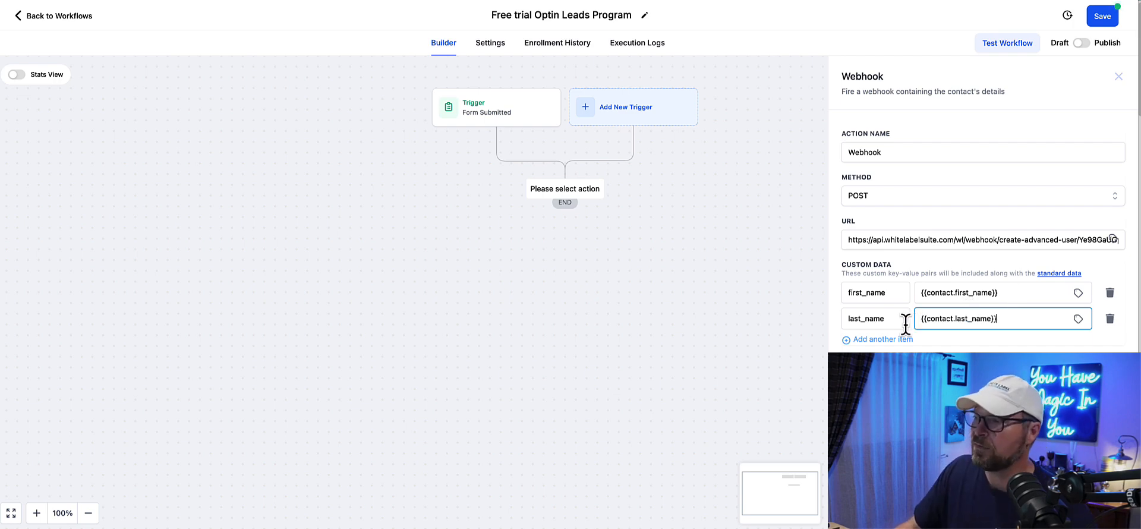
Add a webhook custom data item with the key email, copied from White Label Suite's transaction data, and the value {{contact.email}}
{"action": "left_click", "coordinate": [879, 340]}
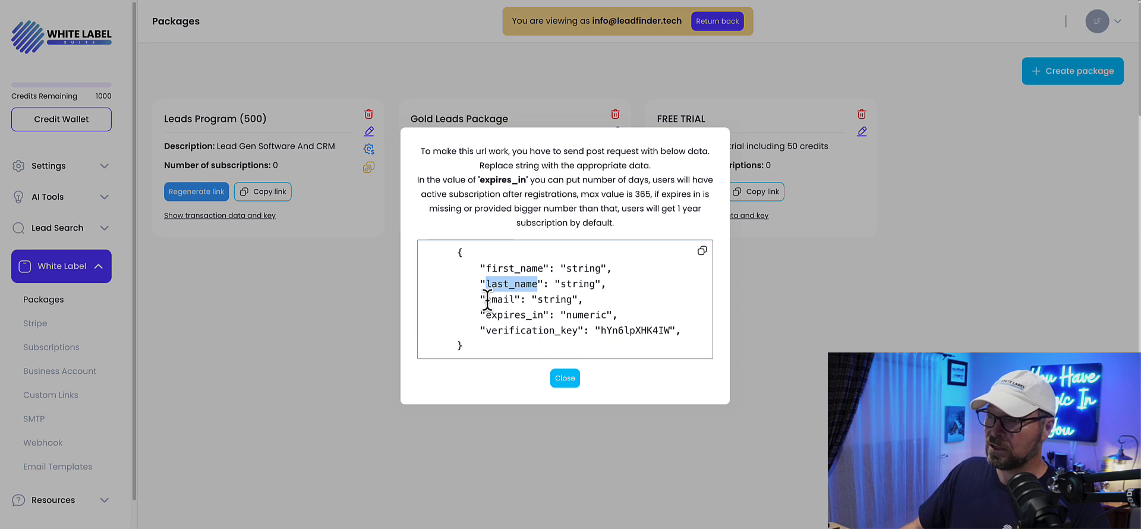
{"action": "left_click_drag", "start_coordinate": [488, 299], "coordinate": [516, 299]}
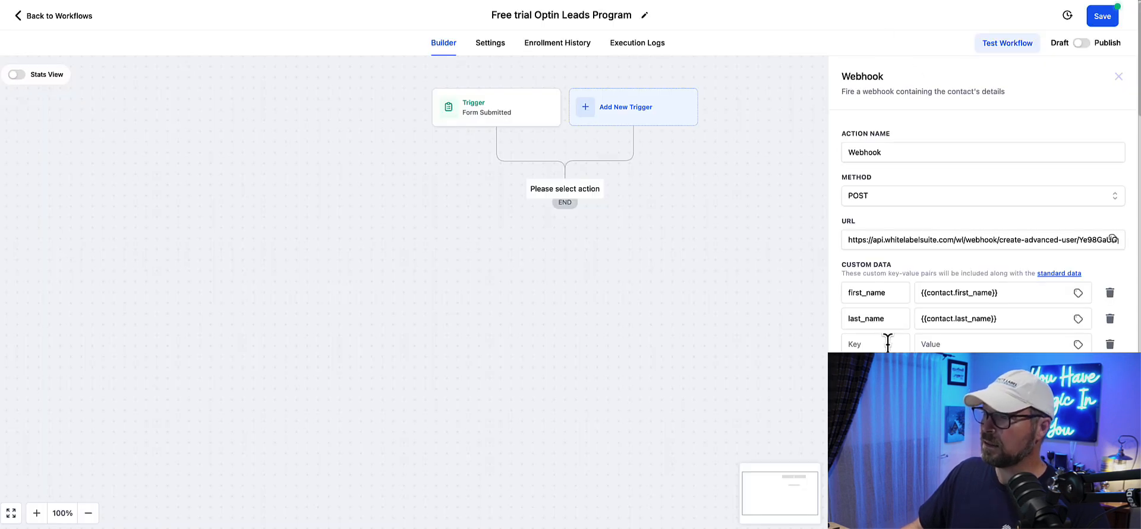
{"action": "left_click", "coordinate": [886, 343]}
{"action": "key", "text": "ctrl+v"}
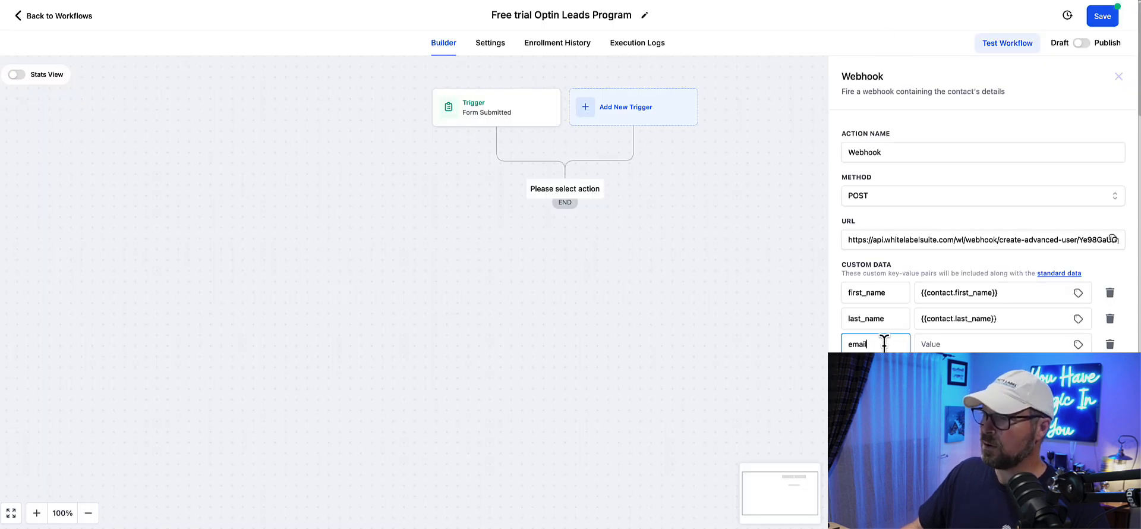
{"action": "left_click", "coordinate": [923, 344]}
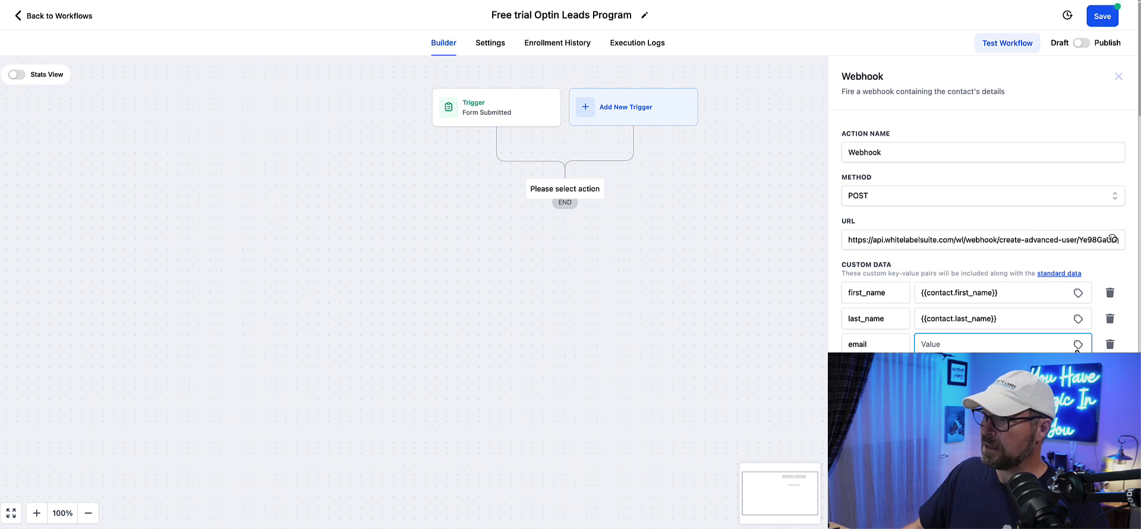
{"action": "left_click", "coordinate": [1077, 345]}
{"action": "left_click", "coordinate": [1076, 318]}
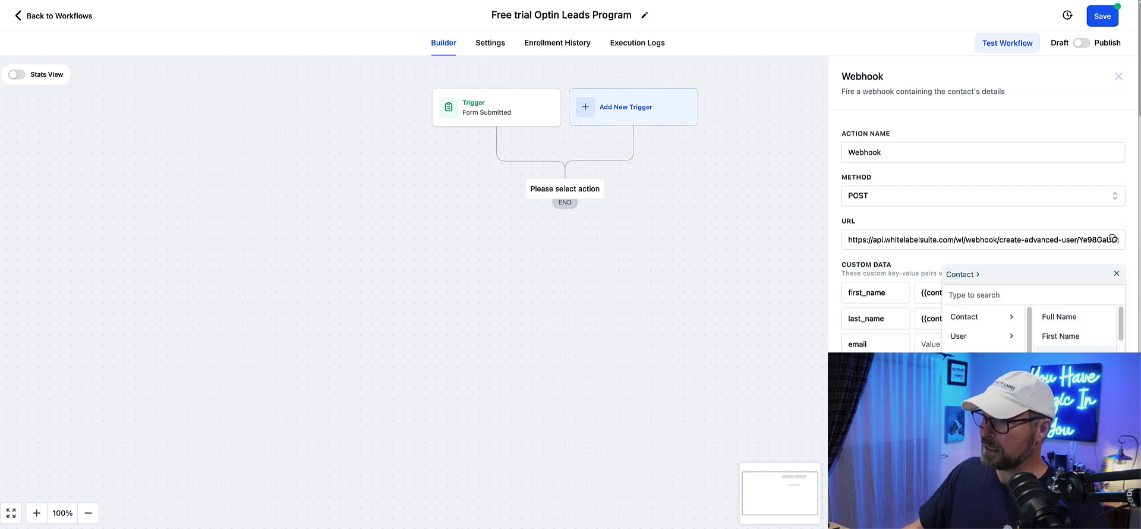
{"action": "left_click", "coordinate": [1055, 375]}
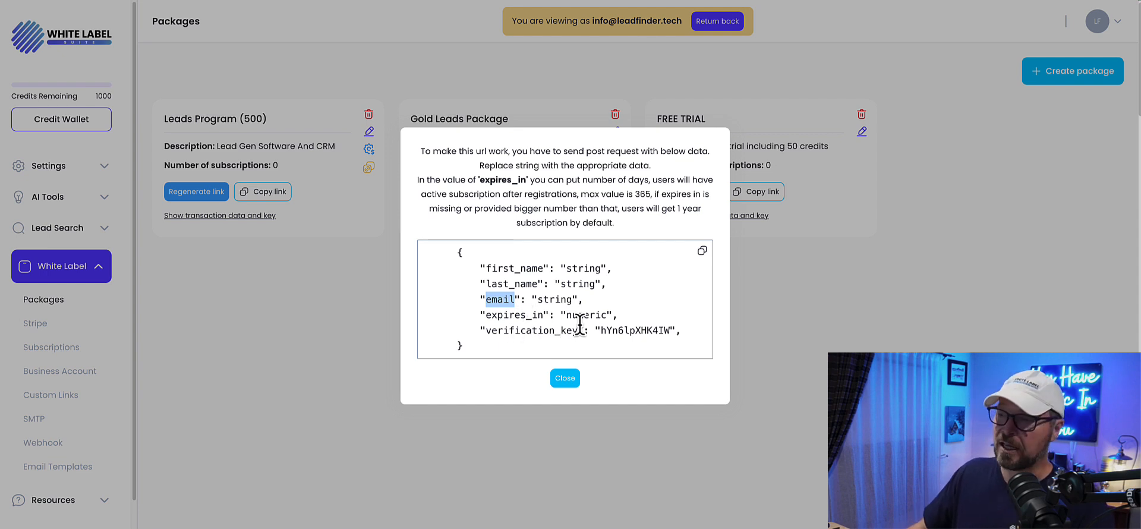
Add webhook custom data items for expires_in and verification_key, copying both key names and the verification key's value from White Label Suite's transaction data
{"action": "left_click_drag", "start_coordinate": [542, 315], "coordinate": [486, 314]}
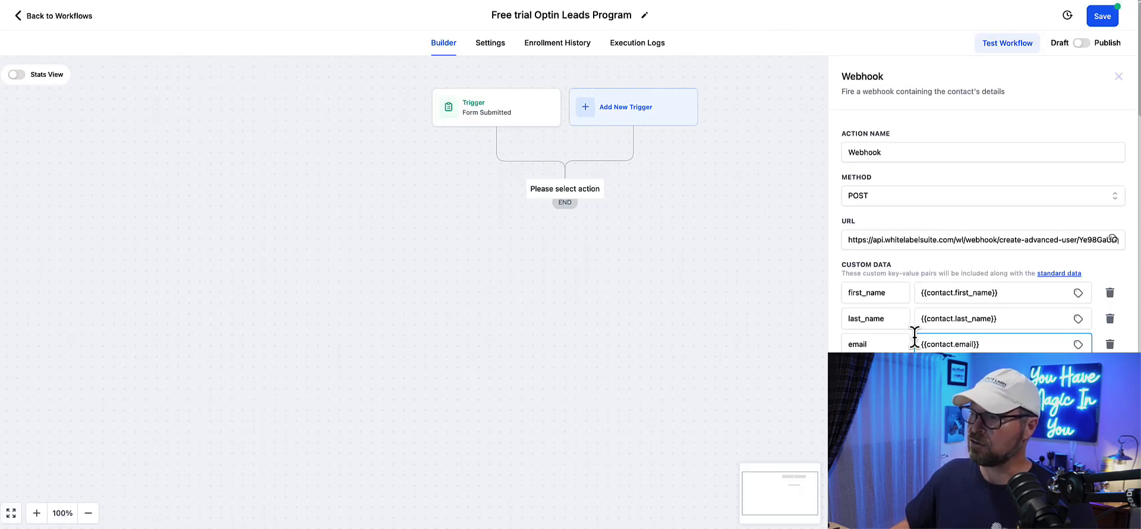
{"action": "key", "text": "Tab"}
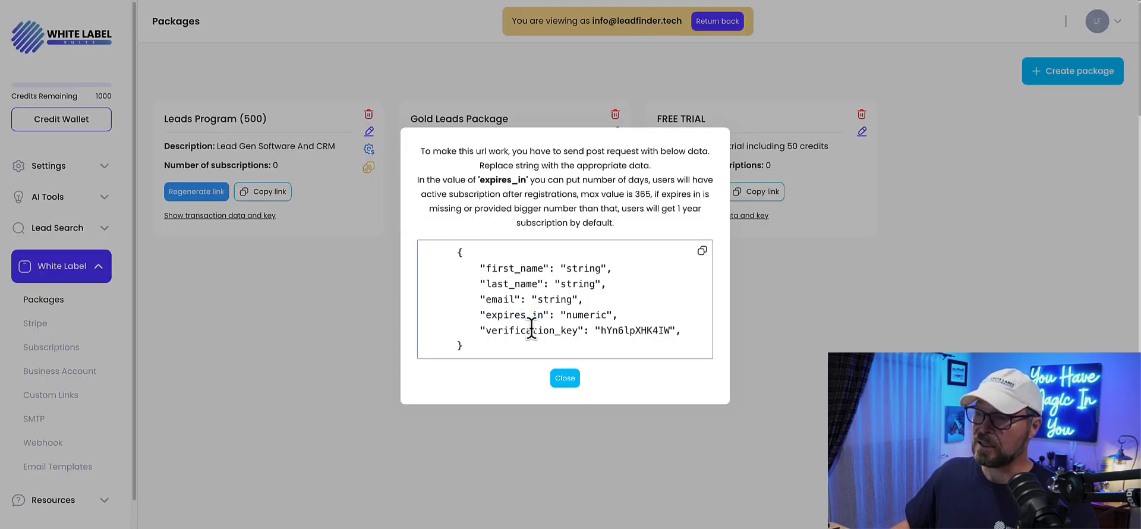
{"action": "left_click_drag", "start_coordinate": [486, 331], "coordinate": [580, 333]}
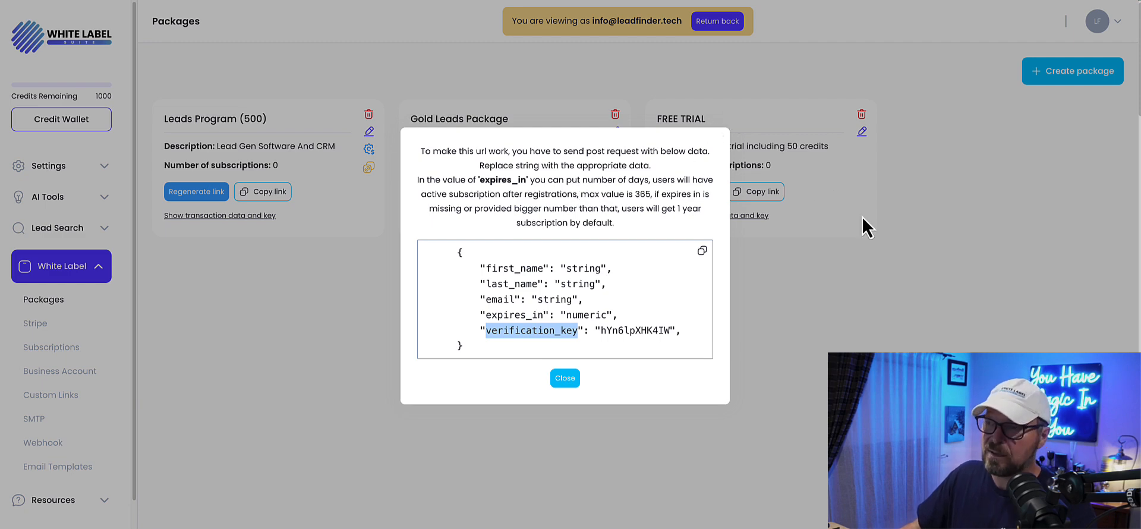
{"action": "key", "text": "ctrl+Tab"}
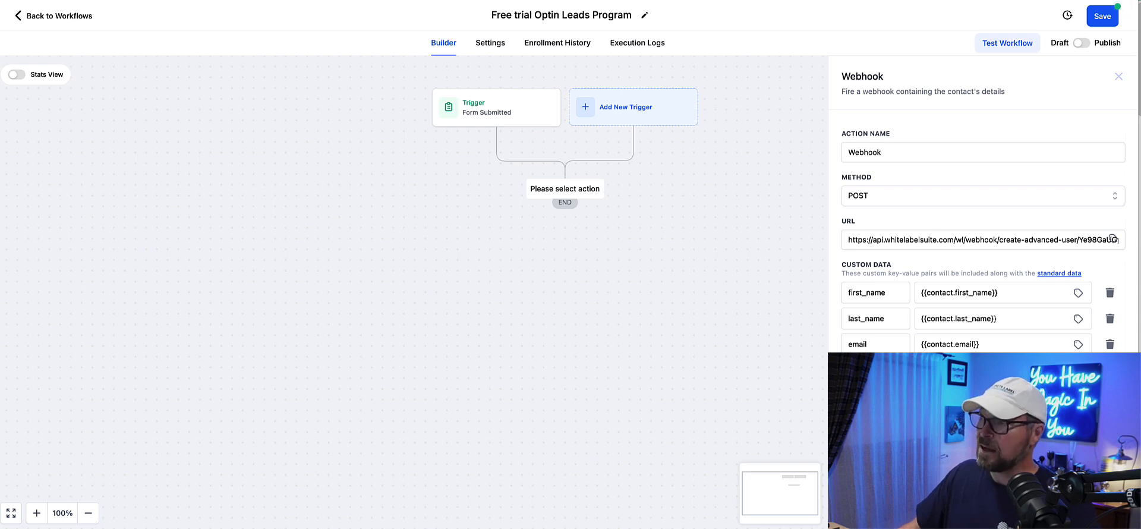
{"action": "key", "text": "ctrl+shift+Tab"}
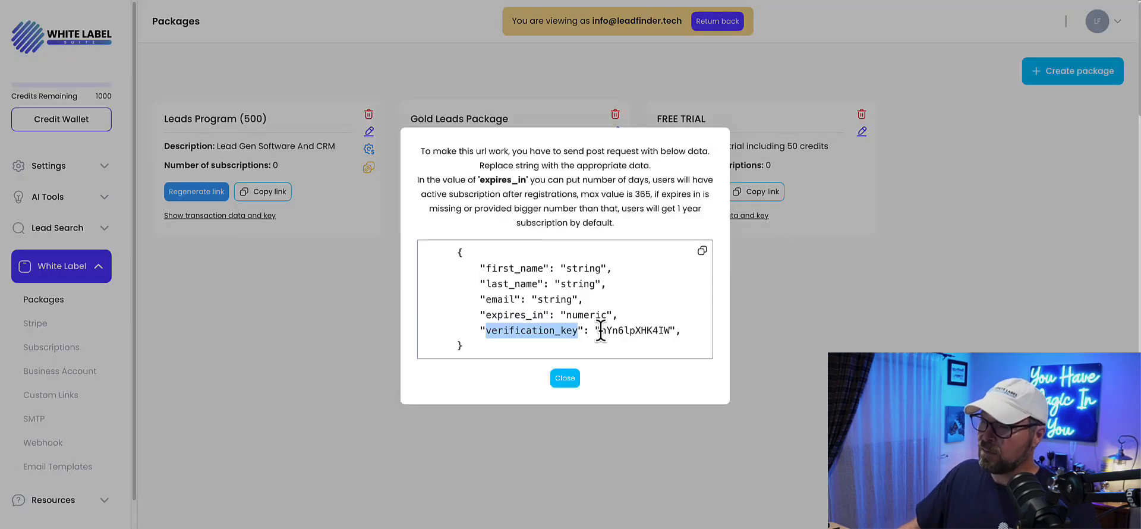
{"action": "left_click_drag", "start_coordinate": [601, 330], "coordinate": [668, 326]}
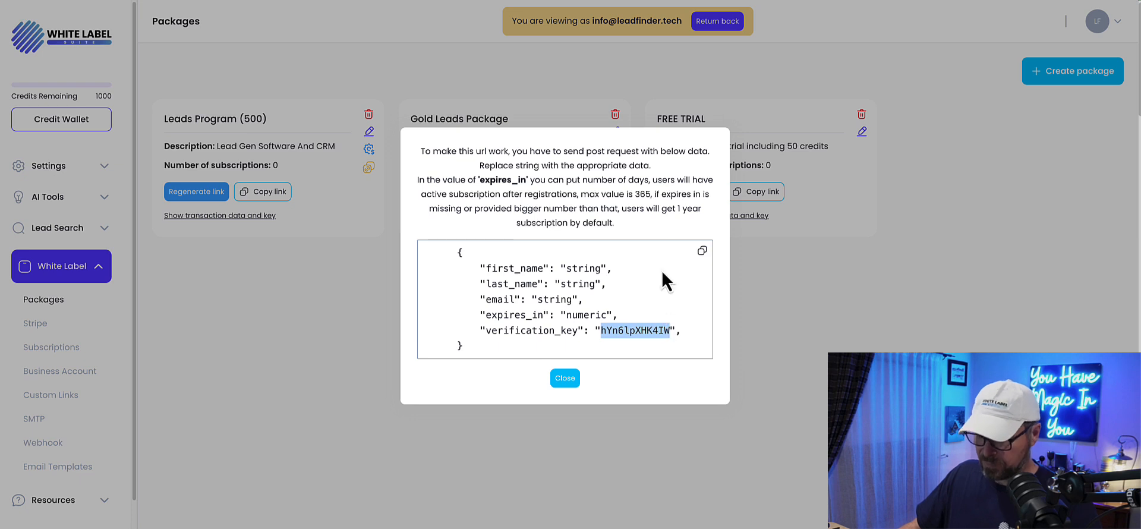
{"action": "key", "text": "ctrl+Tab"}
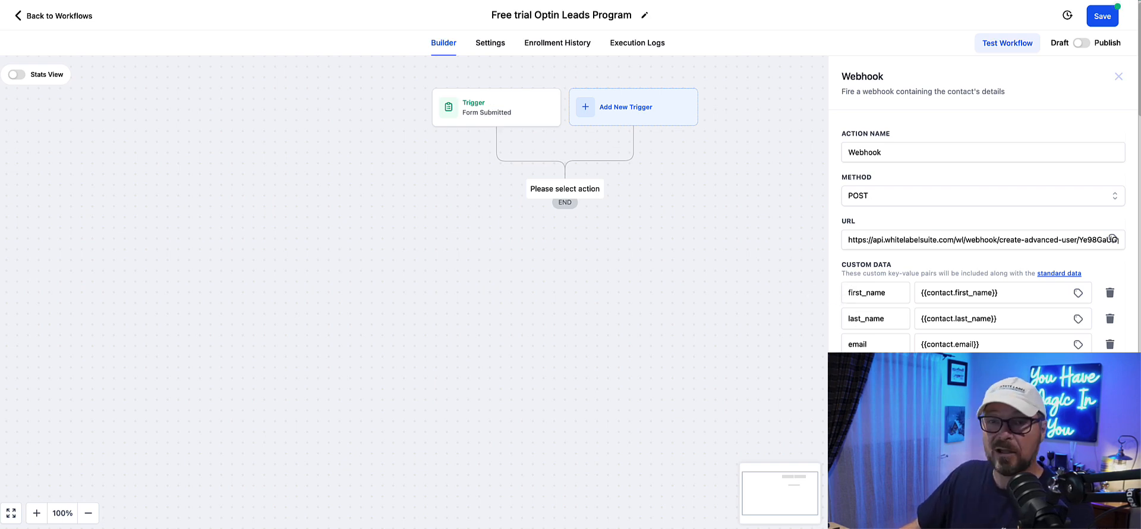
Save the Webhook action, and set the Free trial Optin Leads Program workflow to Publish and save it
{"action": "left_click", "coordinate": [1092, 512]}
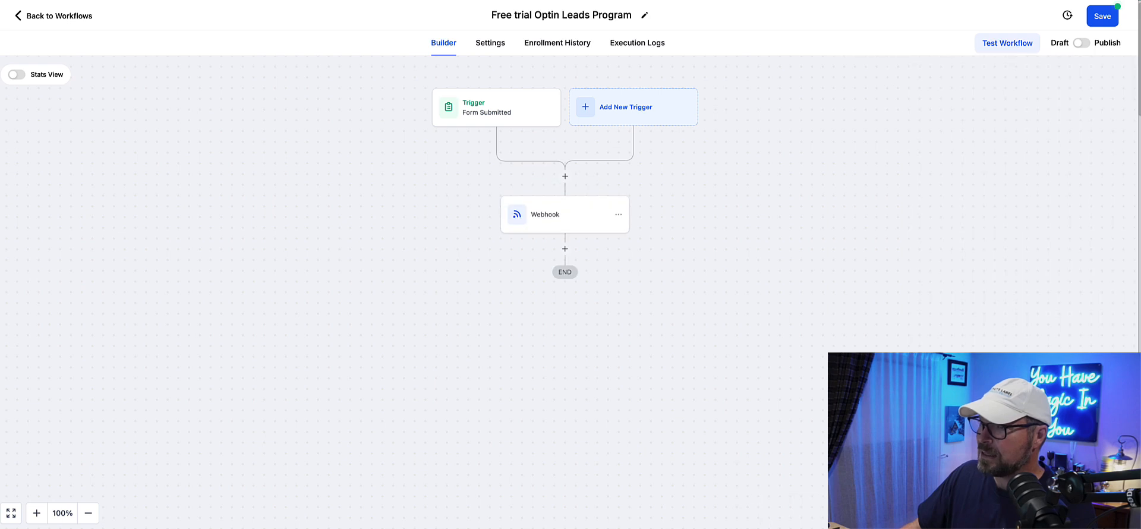
{"action": "left_click", "coordinate": [1082, 43]}
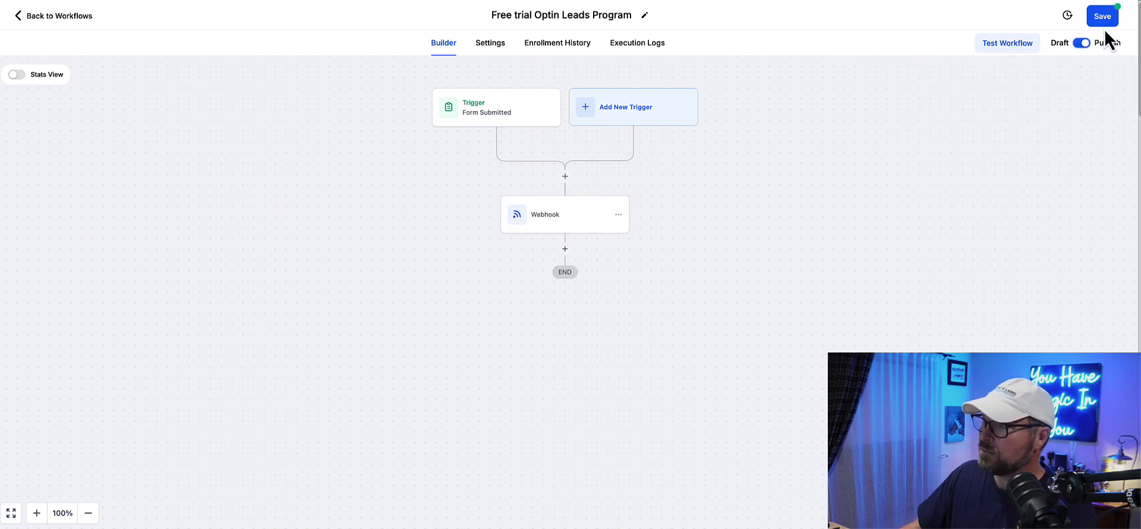
{"action": "left_click", "coordinate": [1103, 16]}
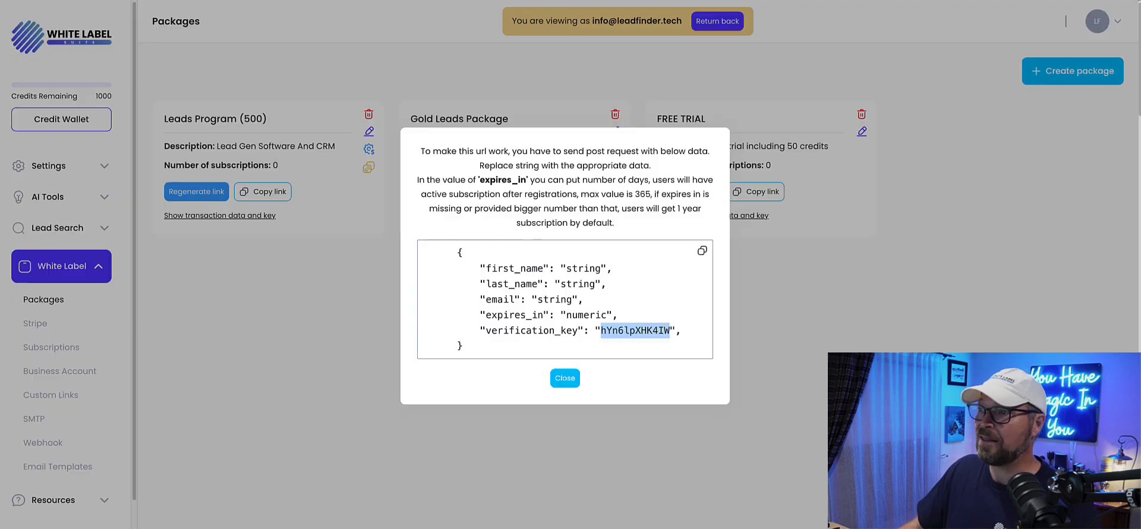
Switch to White Label Suite, review the FREE TRIAL package's transaction data and look at the Subscriptions page before returning to Packages
{"action": "left_click", "coordinate": [820, 341]}
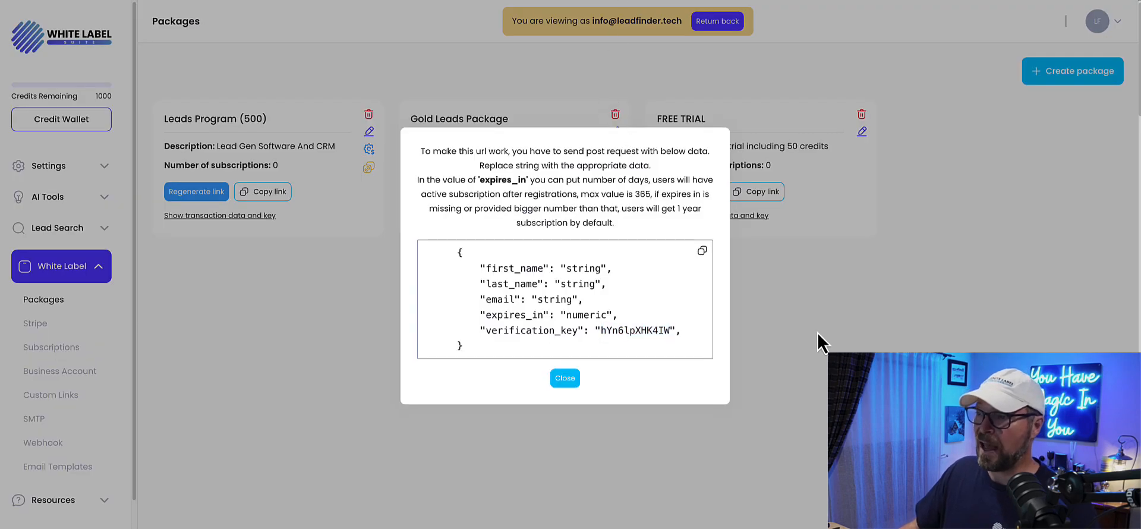
{"action": "left_click", "coordinate": [564, 379]}
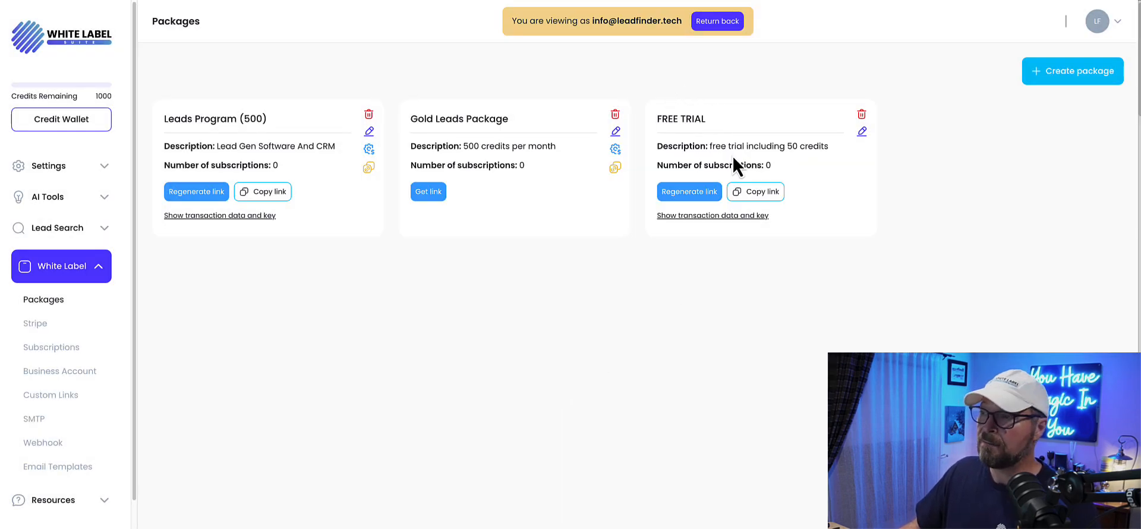
{"action": "left_click", "coordinate": [696, 217]}
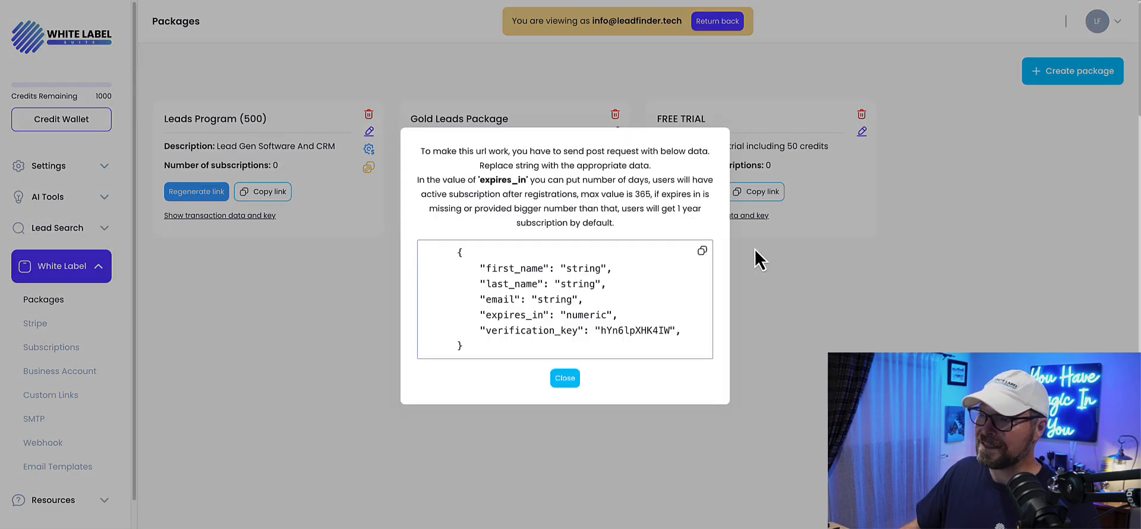
{"action": "left_click", "coordinate": [565, 379]}
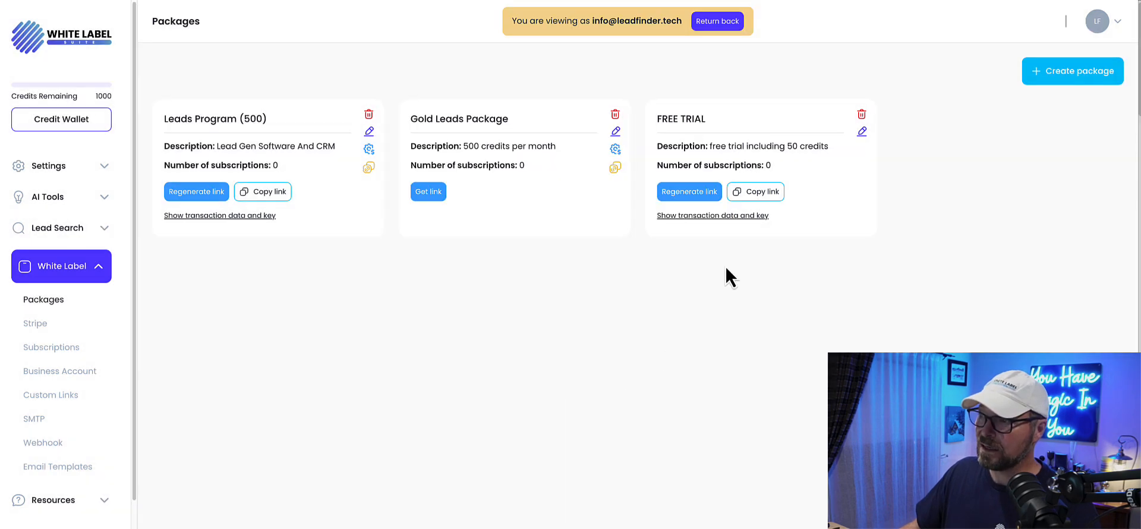
{"action": "left_click", "coordinate": [719, 216]}
{"action": "left_click", "coordinate": [575, 378]}
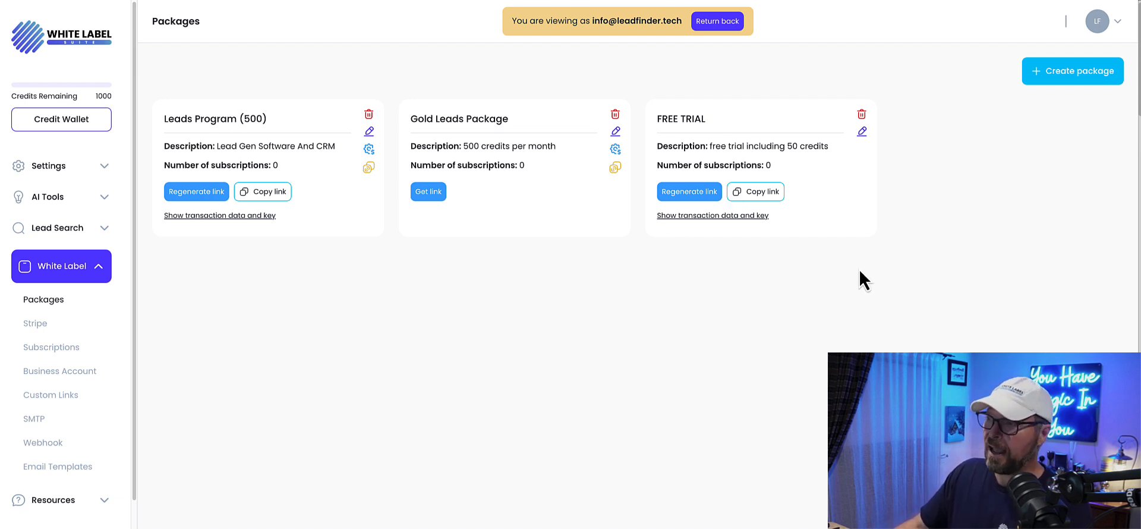
{"action": "left_click", "coordinate": [69, 349]}
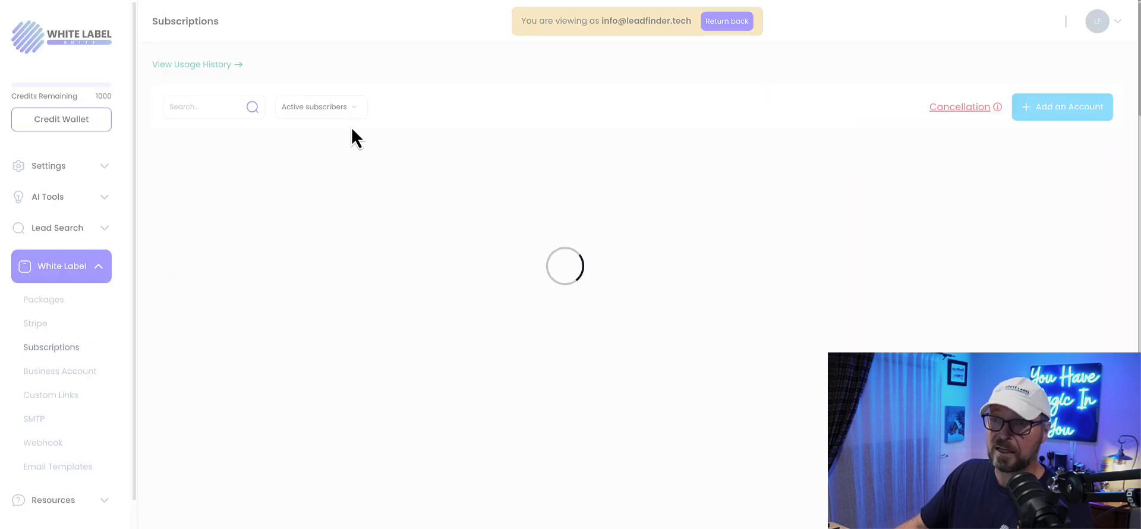
{"action": "left_click", "coordinate": [43, 300]}
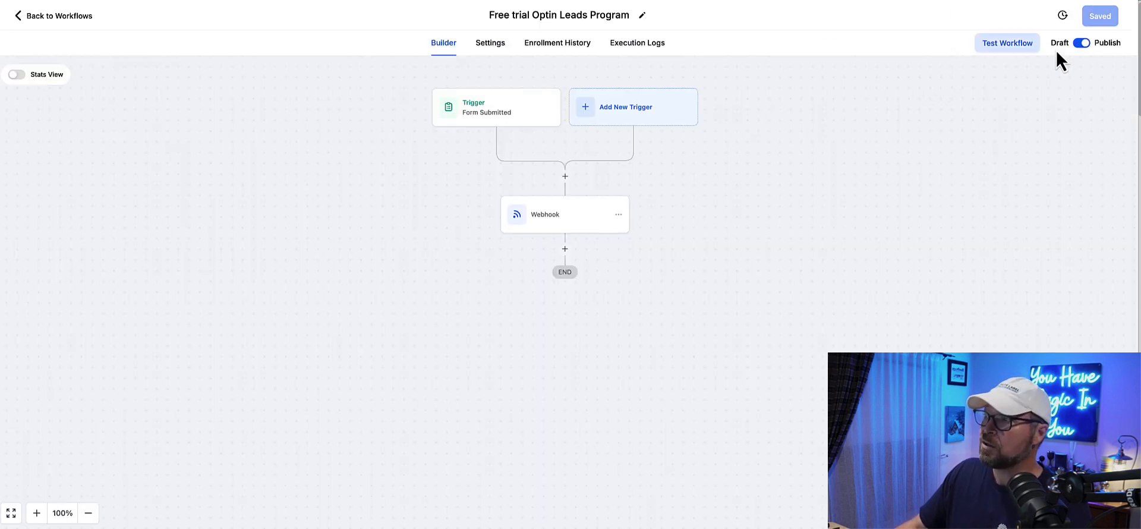
Switch back to Comet Suite, leave the workflow and go to the form builder's list under Sites
{"action": "left_click", "coordinate": [48, 16]}
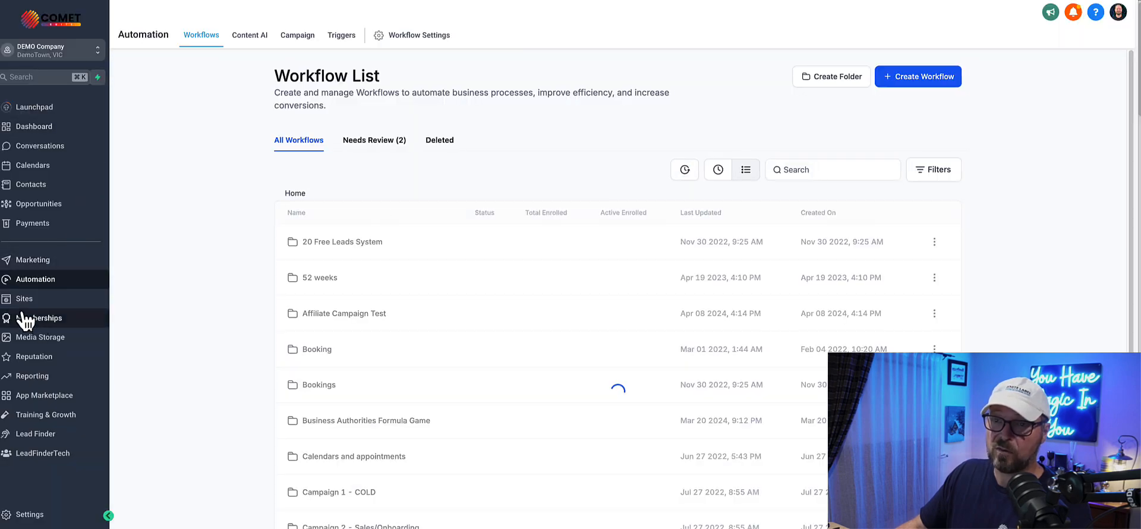
{"action": "left_click", "coordinate": [25, 302]}
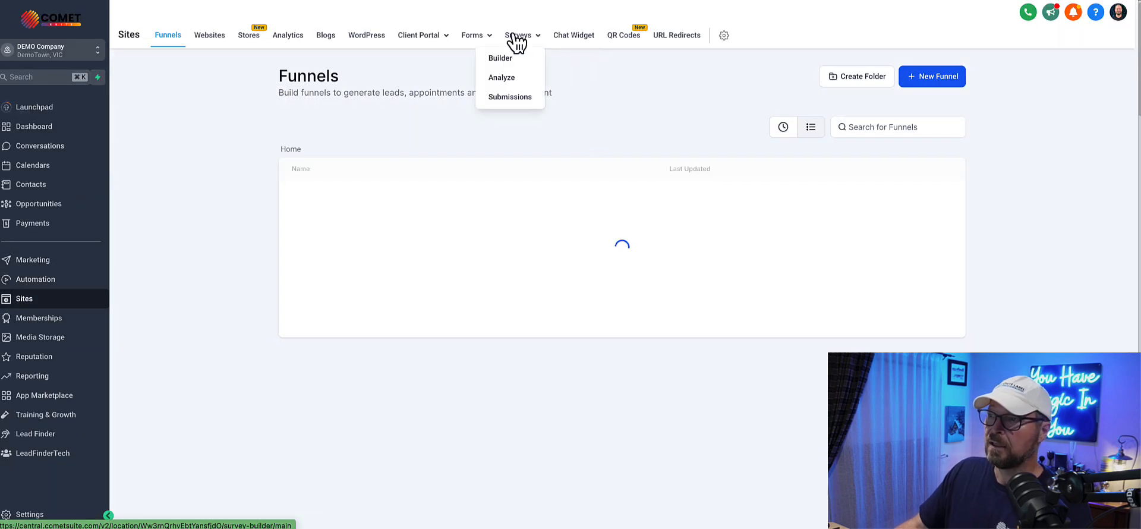
{"action": "mouse_move", "coordinate": [474, 35]}
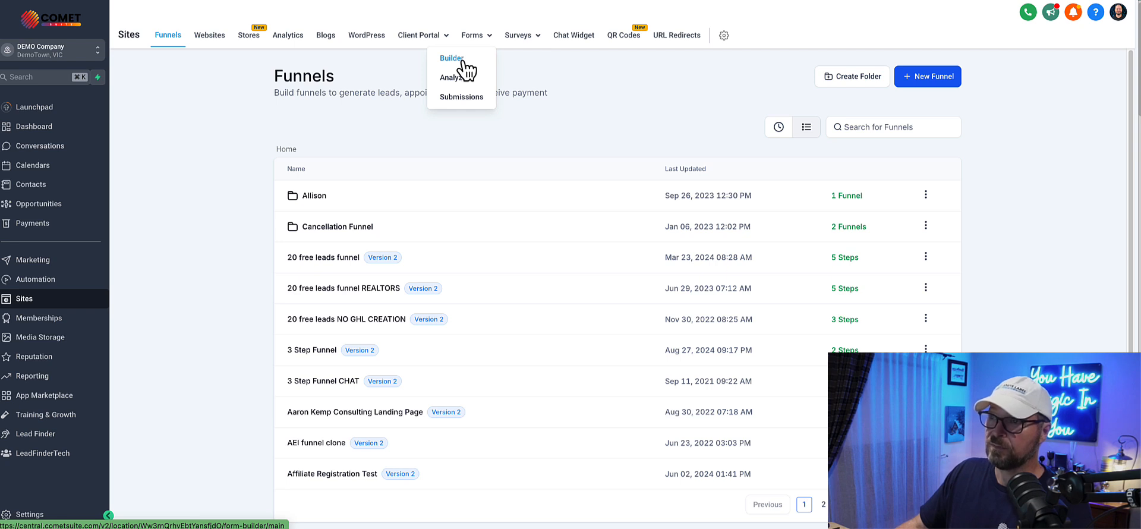
{"action": "left_click", "coordinate": [462, 61]}
Search the forms for opt and open the Free Trial Optin Form for editing
{"action": "left_click", "coordinate": [872, 141]}
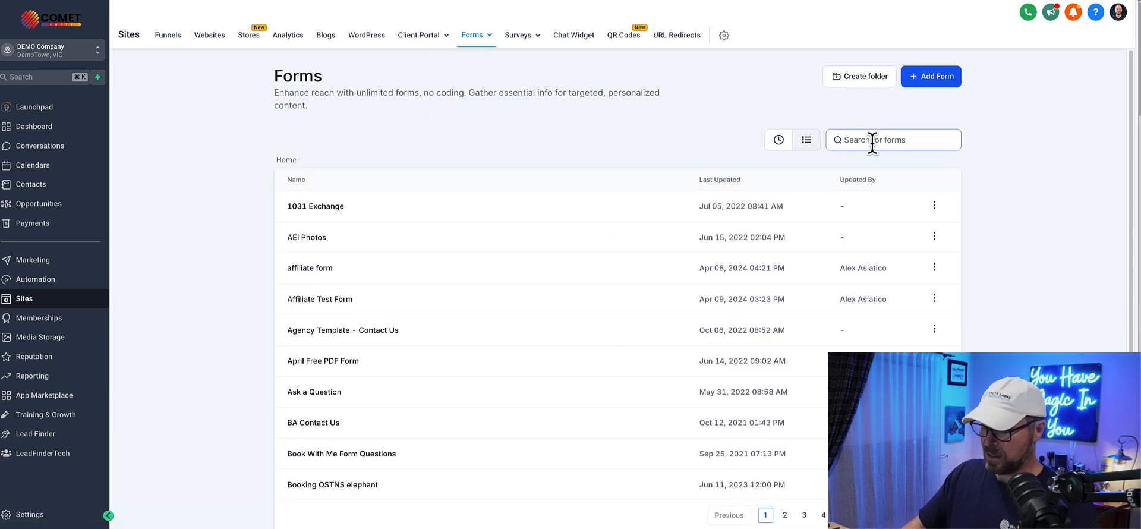
{"action": "type", "text": "opt"}
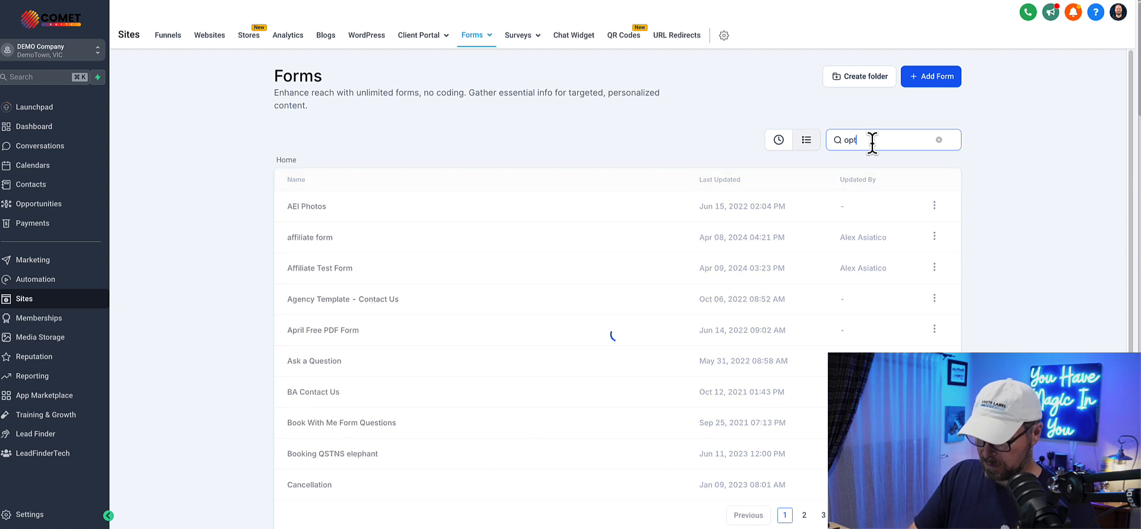
{"action": "type", "text": " in"}
{"action": "key", "text": "BackSpace"}
{"action": "key", "text": "BackSpace"}
{"action": "key", "text": "BackSpace"}
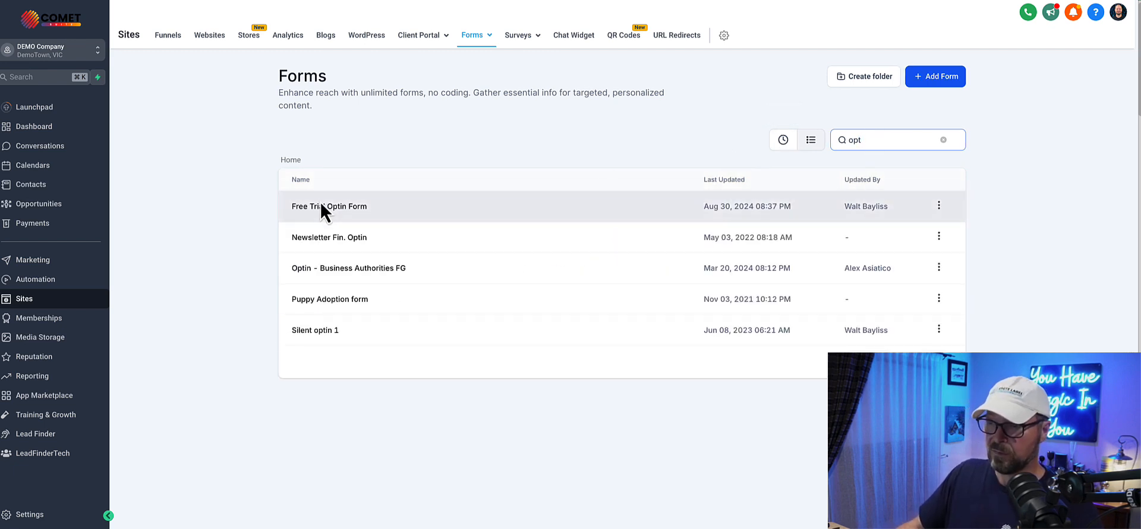
{"action": "left_click", "coordinate": [340, 208]}
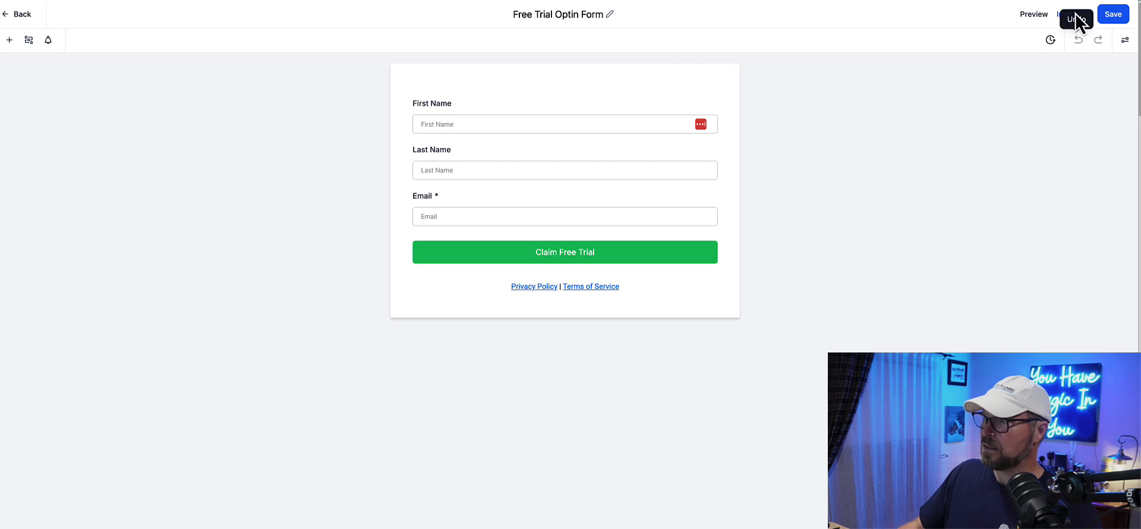
Open the opt-in form's live link from its integration options and submit it with a demo contact's first name, last name and e-mail
{"action": "left_click", "coordinate": [1064, 15]}
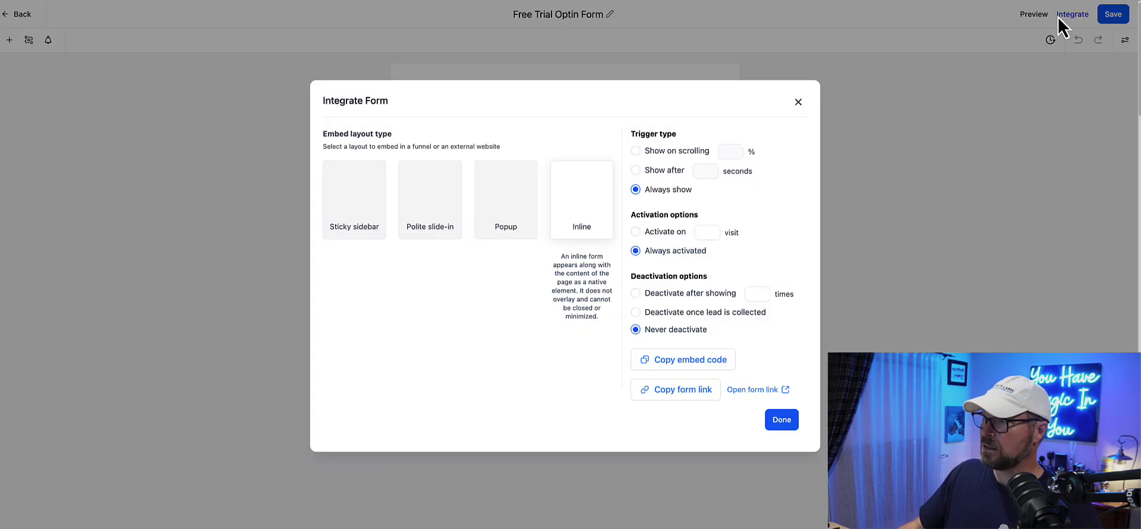
{"action": "left_click", "coordinate": [735, 387]}
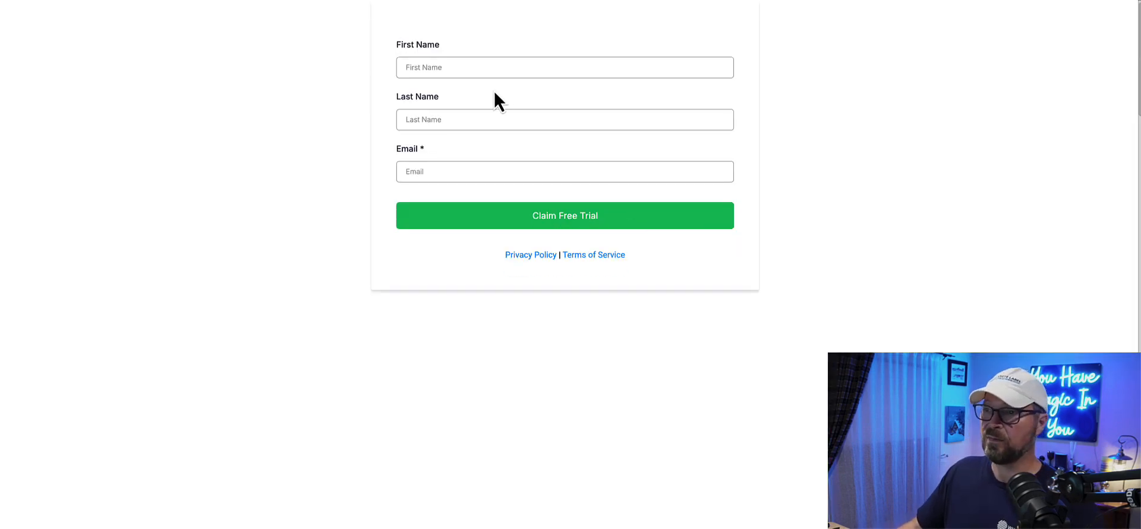
{"action": "left_click", "coordinate": [457, 68]}
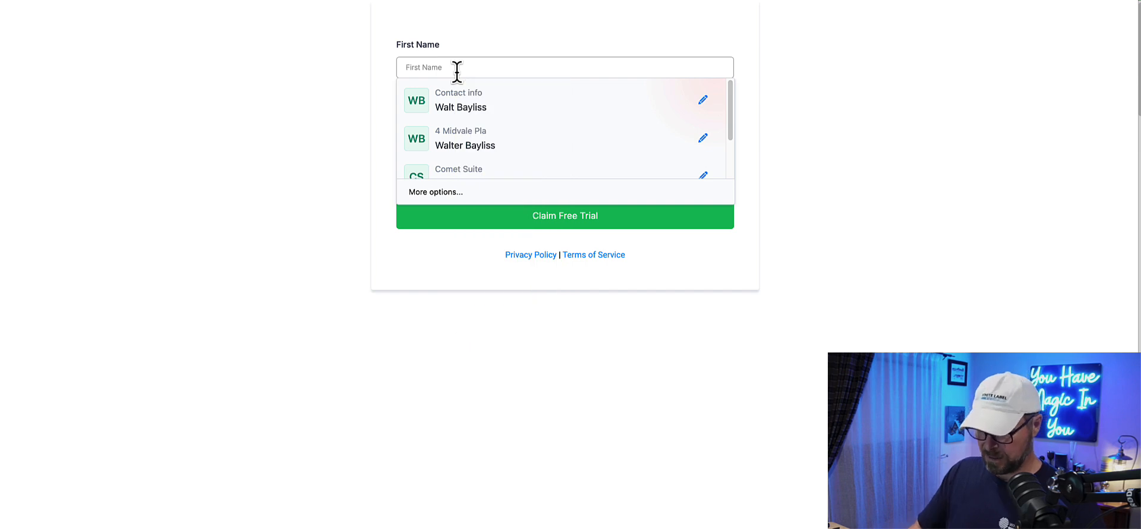
{"action": "type", "text": "Demo"}
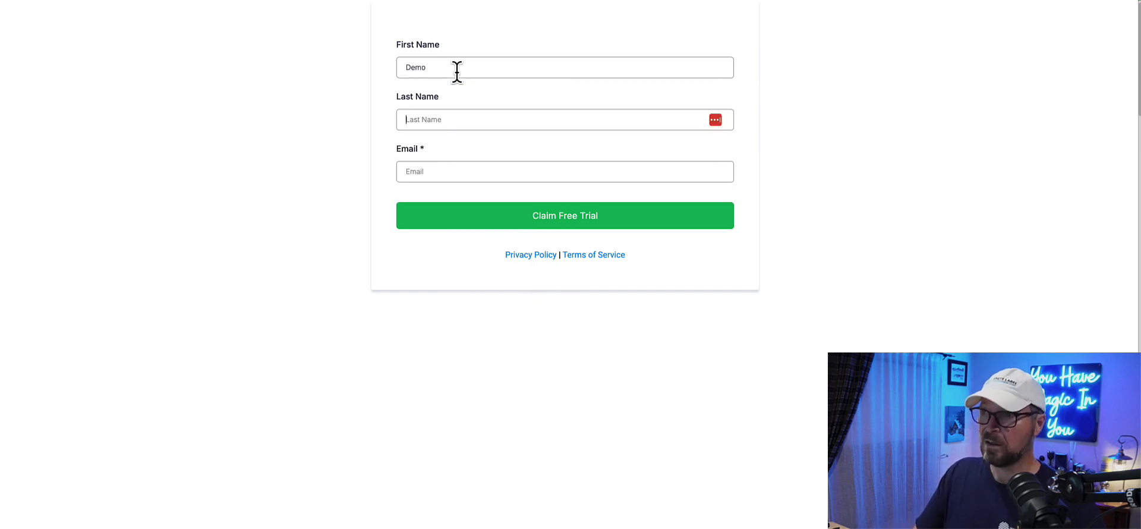
{"action": "key", "text": "Tab"}
{"action": "type", "text": "LIcense"}
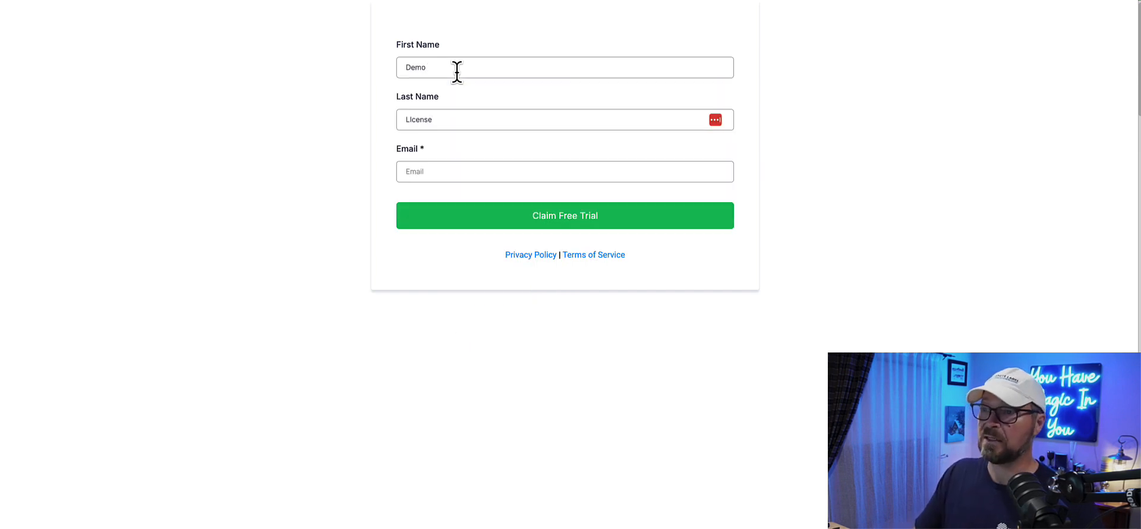
{"action": "left_click", "coordinate": [415, 168]}
{"action": "type", "text": "demolicense@demodemo.com"}
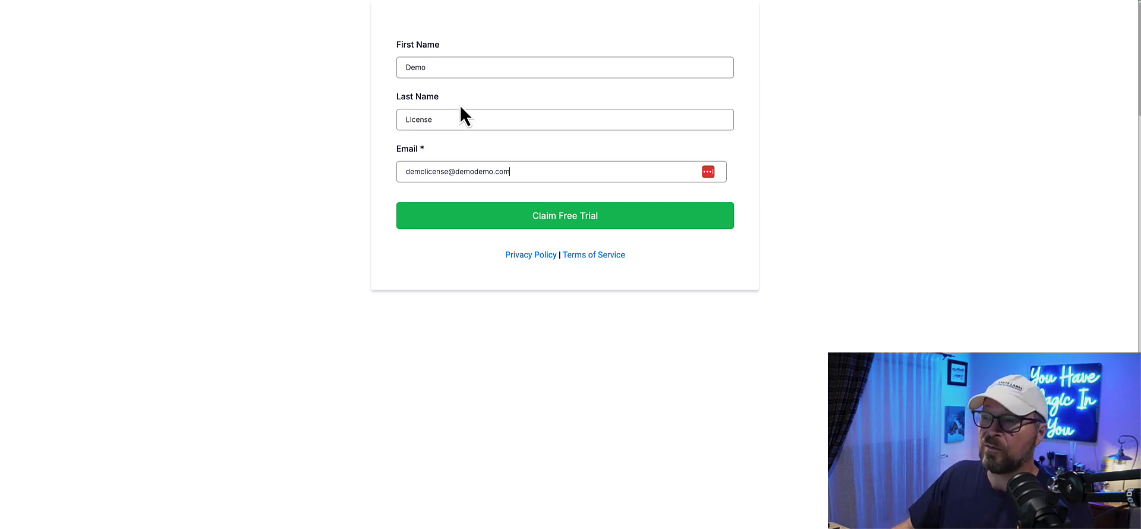
{"action": "left_click", "coordinate": [544, 221]}
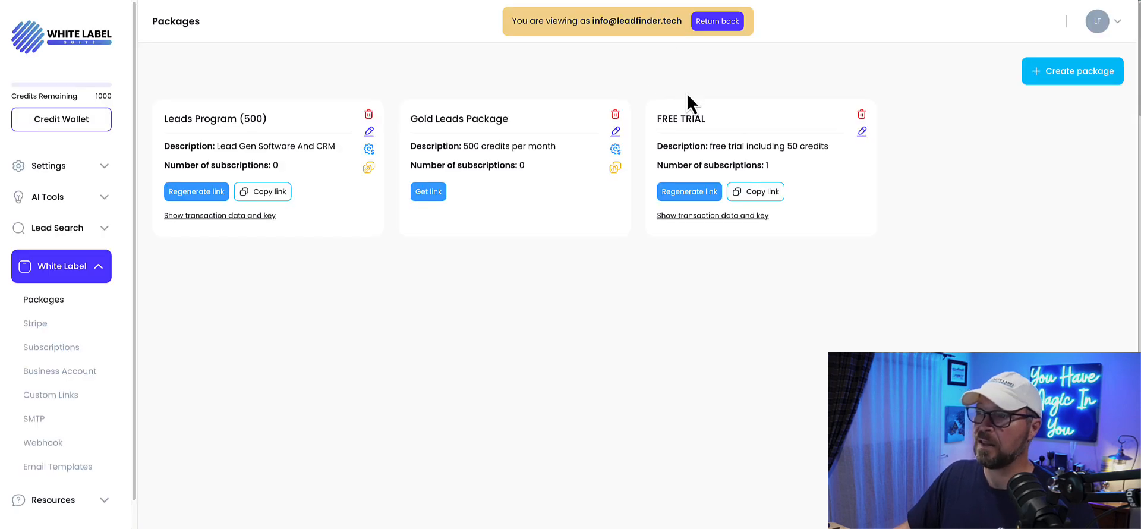
Switch to White Label Suite and check the demo contact's customer name and e-mail on the Subscriptions page
{"action": "left_click", "coordinate": [50, 350]}
{"action": "left_click_drag", "start_coordinate": [179, 196], "coordinate": [367, 198]}
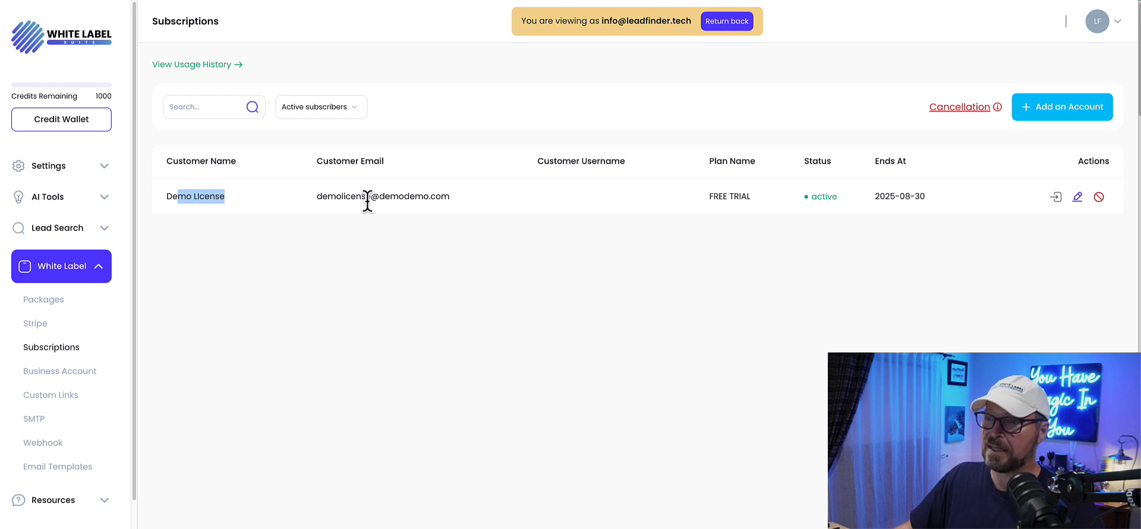